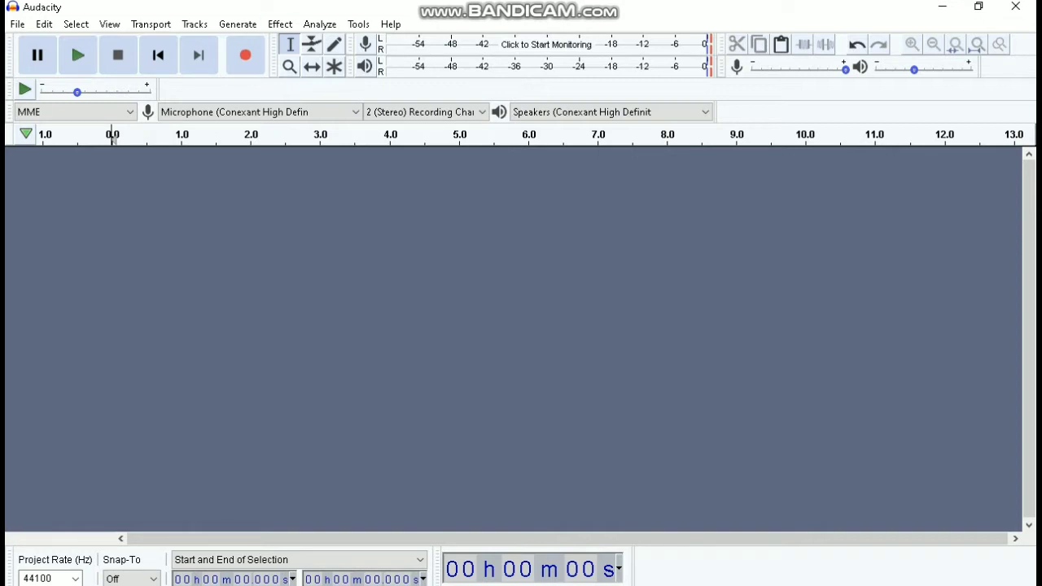
Step: Record a microphone voice clip of about 9 seconds on a new audio track and play it back
{"action": "left_click", "coordinate": [245, 56]}
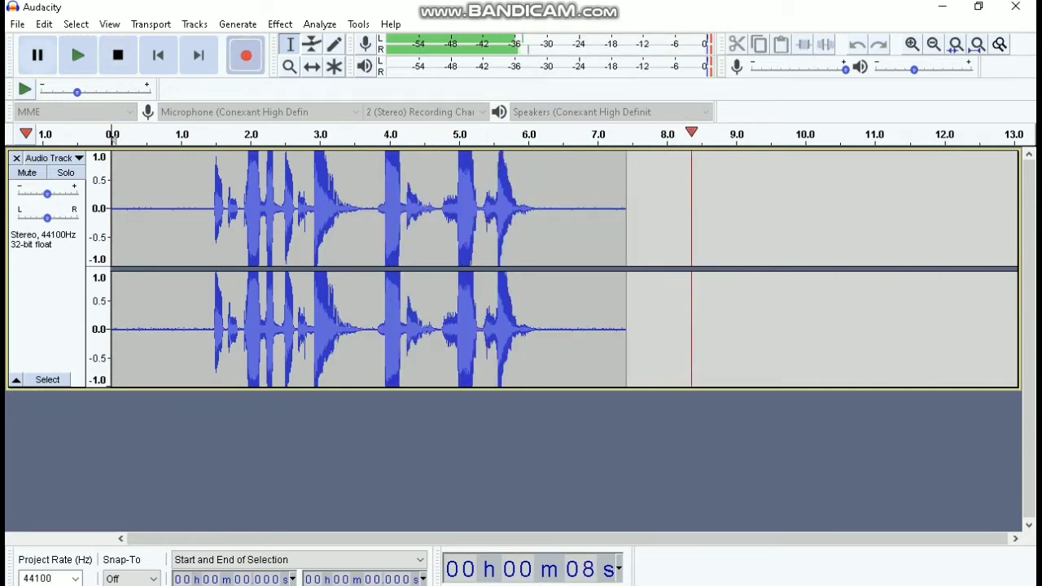
{"action": "key", "text": "p"}
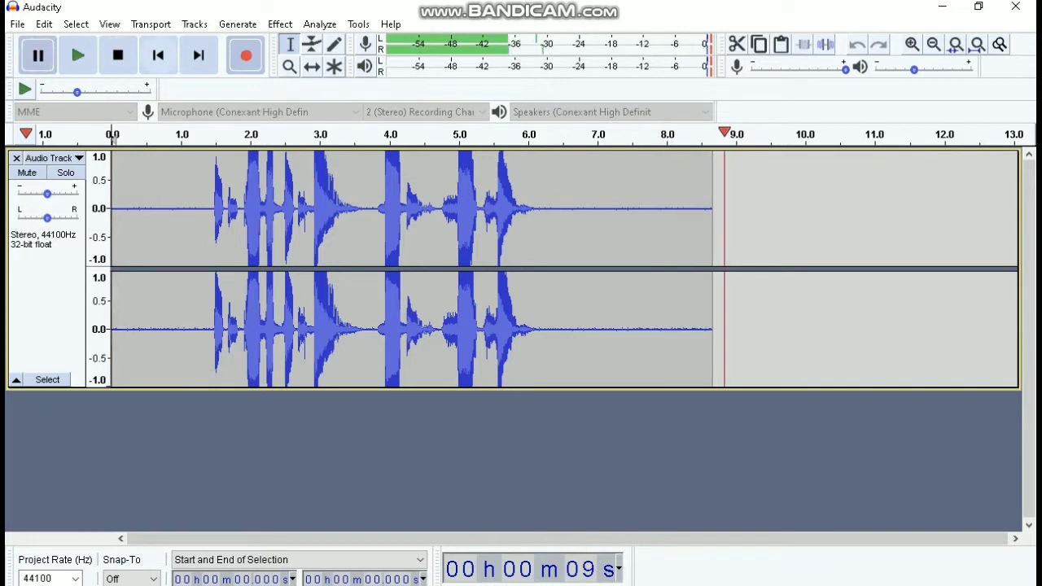
{"action": "left_click", "coordinate": [118, 55]}
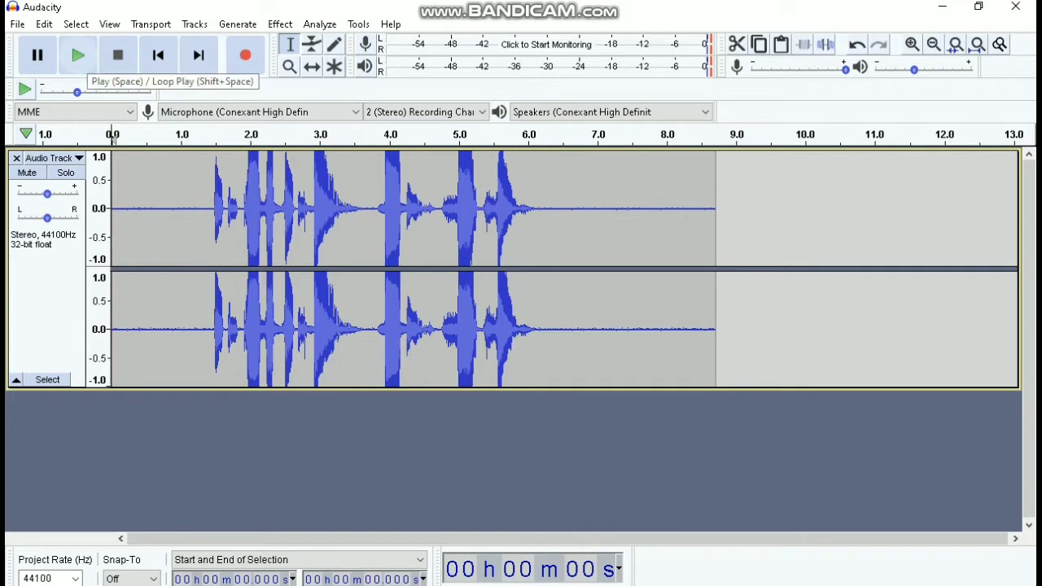
{"action": "left_click", "coordinate": [78, 55]}
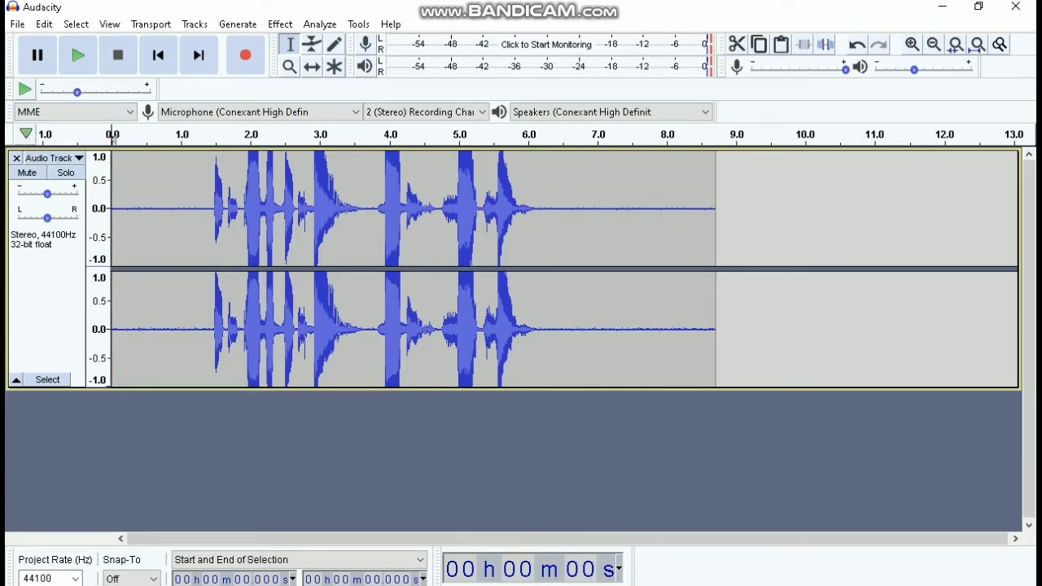
Step: Apply Noise Reduction to the entire track with 12 dB reduction, sensitivity 6.00 and frequency smoothing 3, and play back the result
{"action": "key", "text": "ctrl+a"}
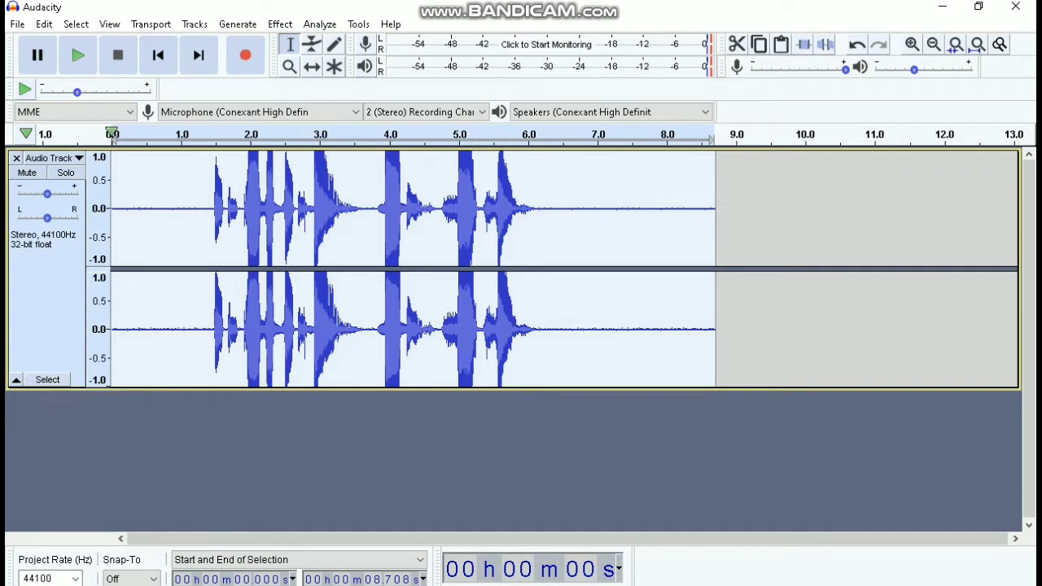
{"action": "key", "text": "ctrl+shift+a"}
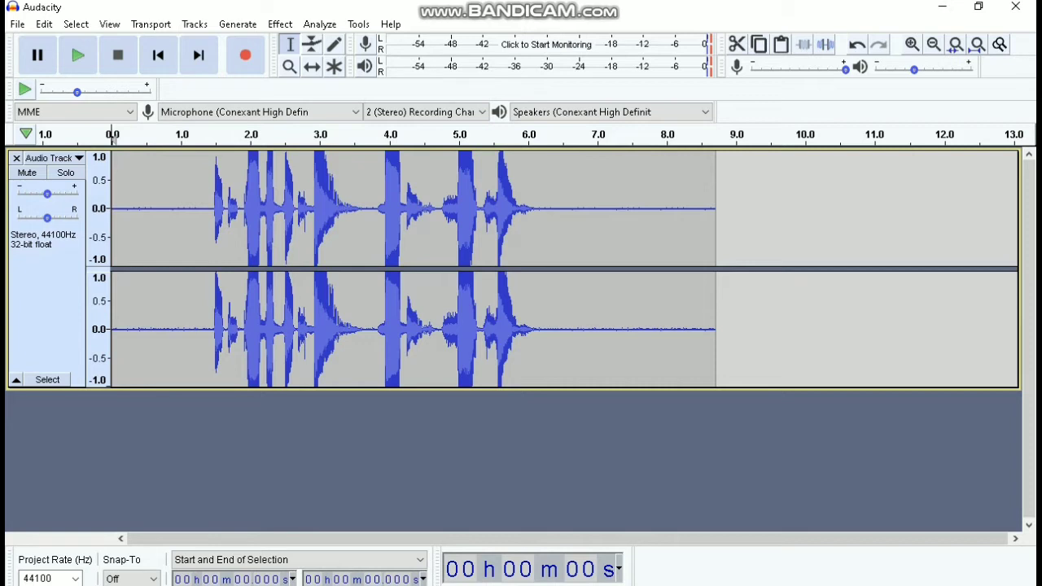
{"action": "left_click", "coordinate": [47, 380]}
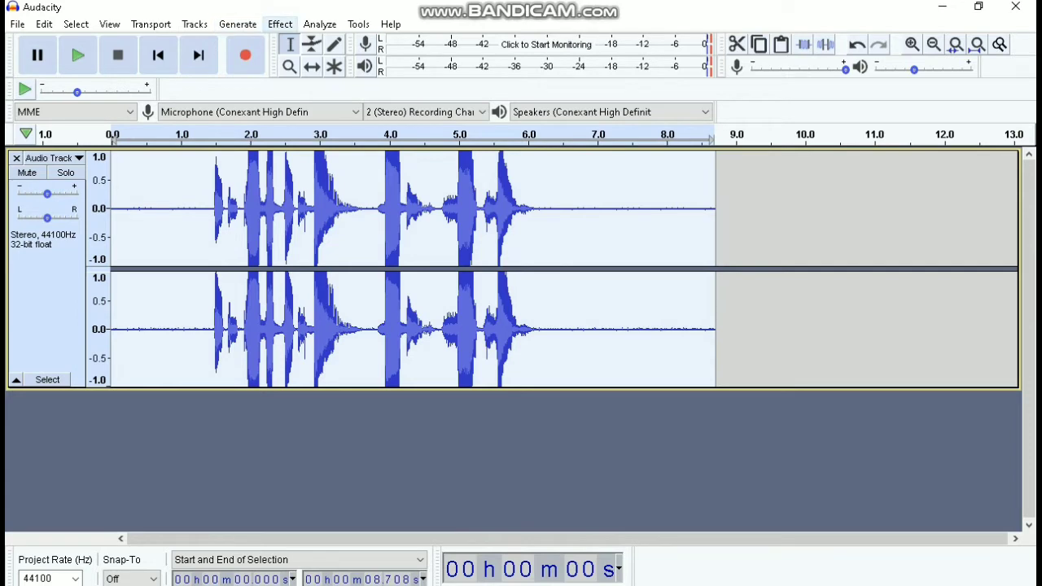
{"action": "left_click", "coordinate": [280, 24]}
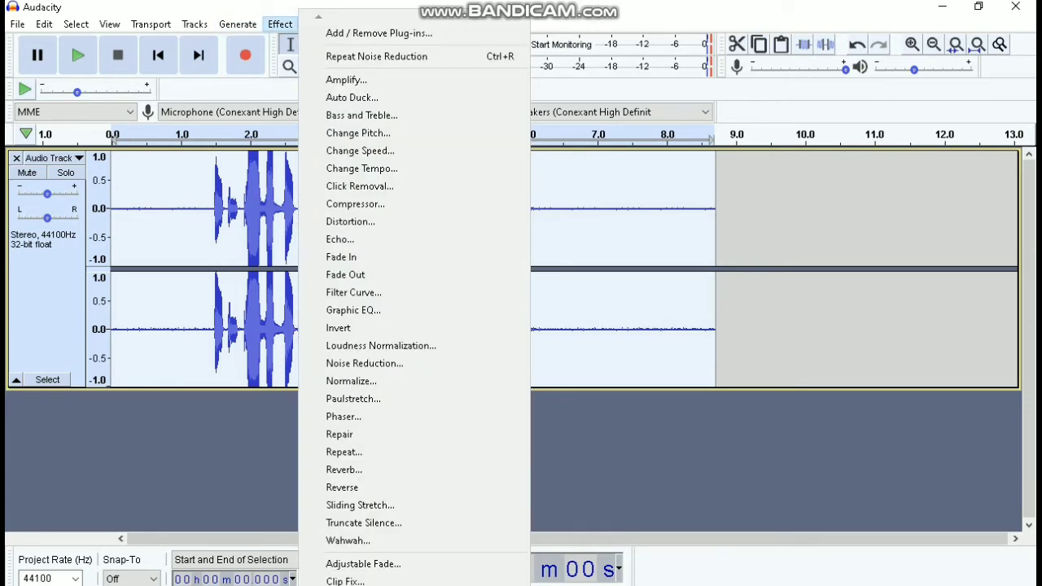
{"action": "left_click", "coordinate": [279, 24]}
{"action": "left_click", "coordinate": [280, 23]}
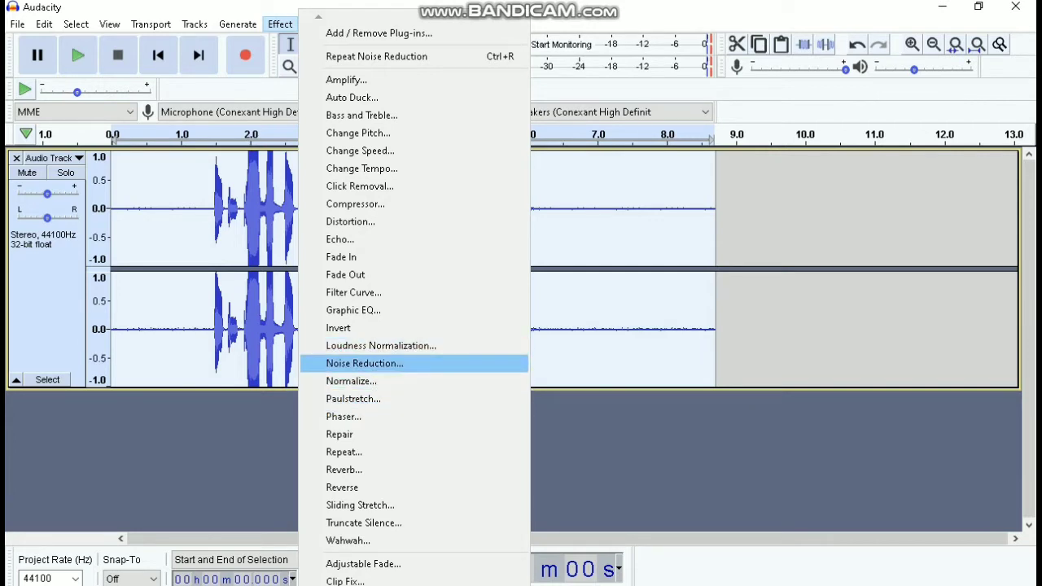
{"action": "key", "text": "Return"}
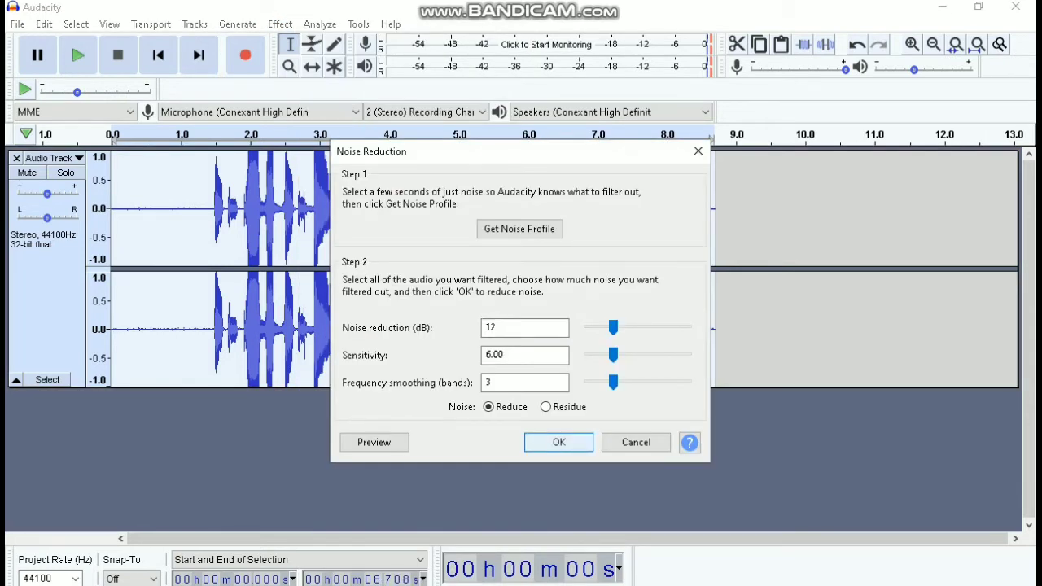
{"action": "key", "text": "Return"}
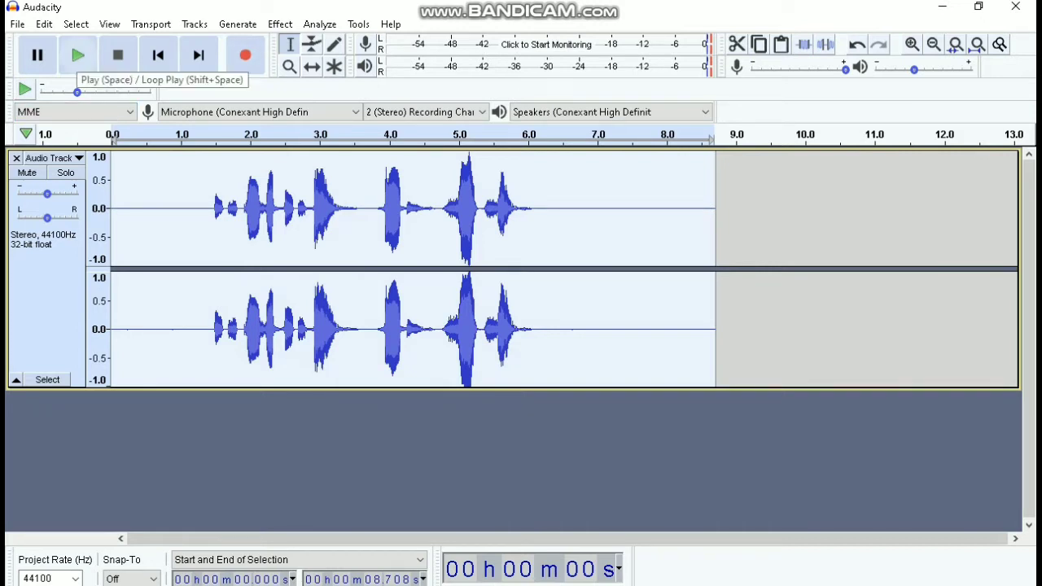
{"action": "left_click", "coordinate": [78, 55]}
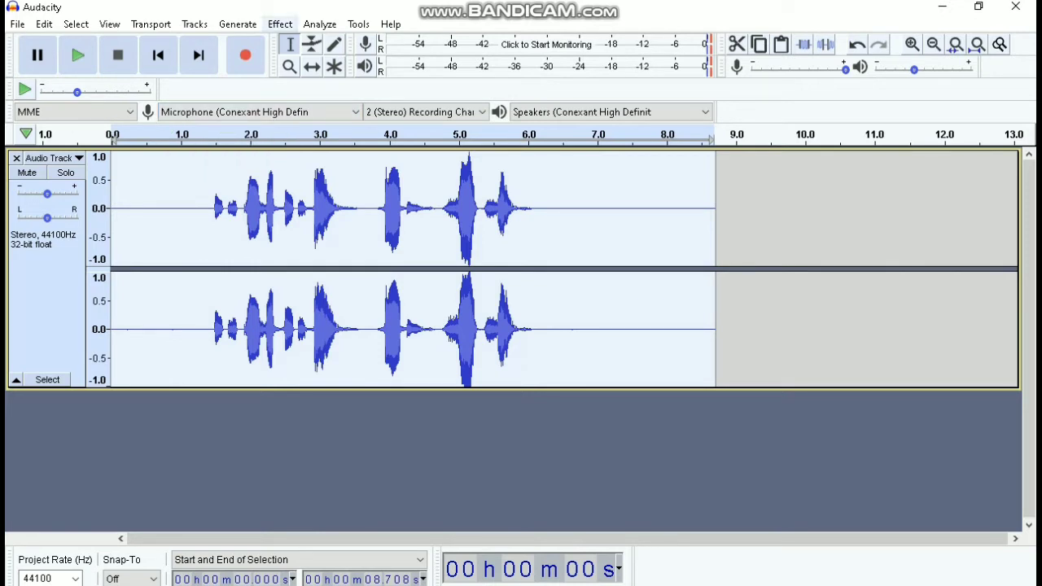
Step: Change the pitch of the selected recording by -19.000 percent with high quality stretching and play back the result
{"action": "left_click", "coordinate": [280, 24]}
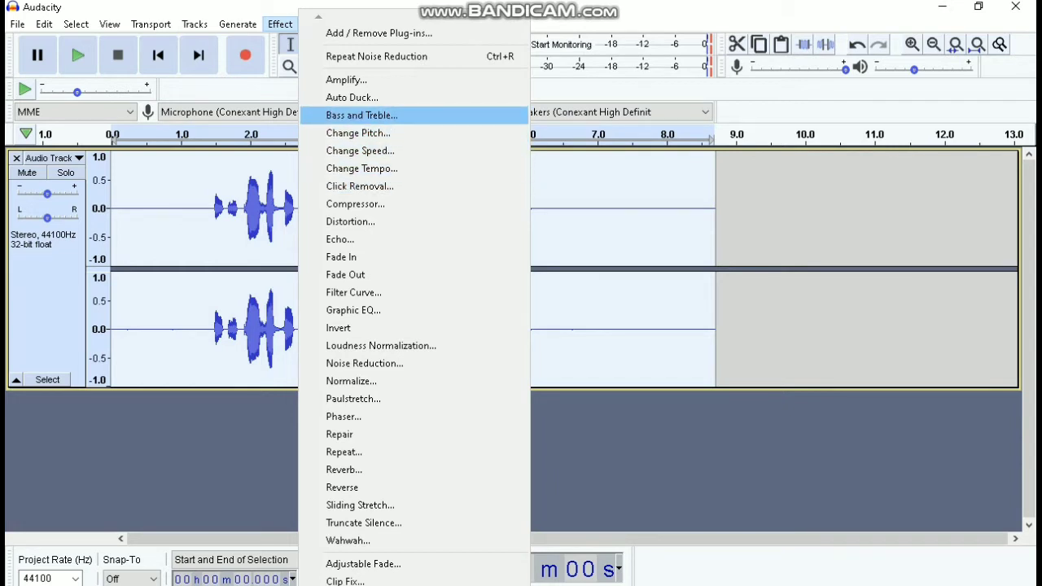
{"action": "key", "text": "Escape"}
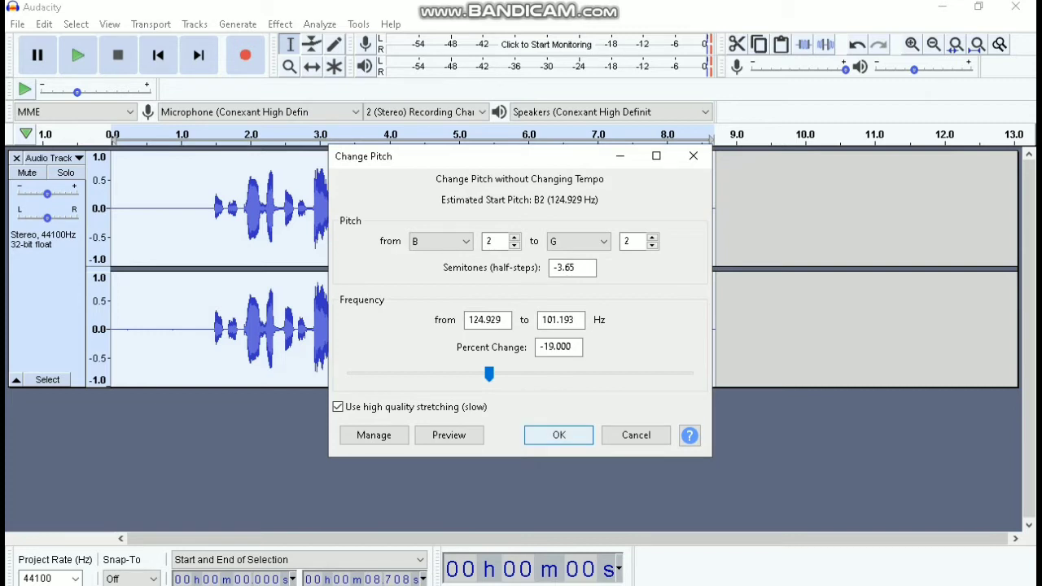
{"action": "left_click", "coordinate": [559, 435]}
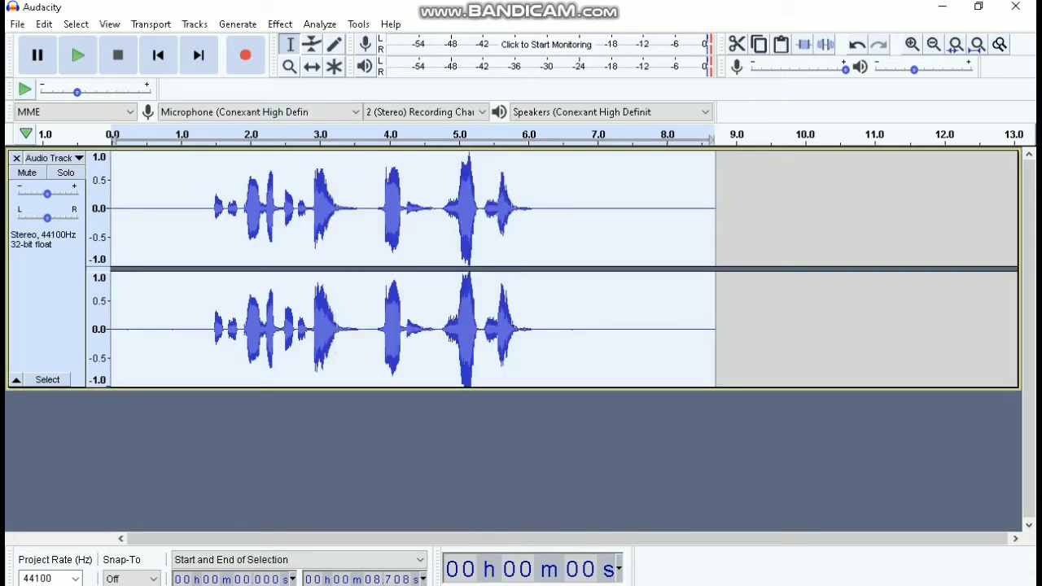
{"action": "left_click", "coordinate": [280, 24]}
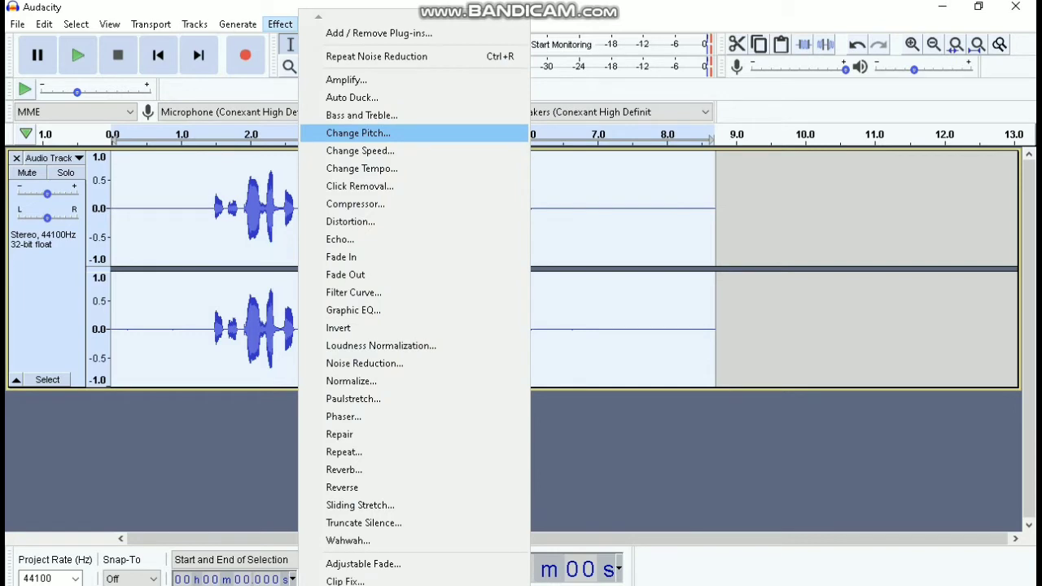
{"action": "key", "text": "Return"}
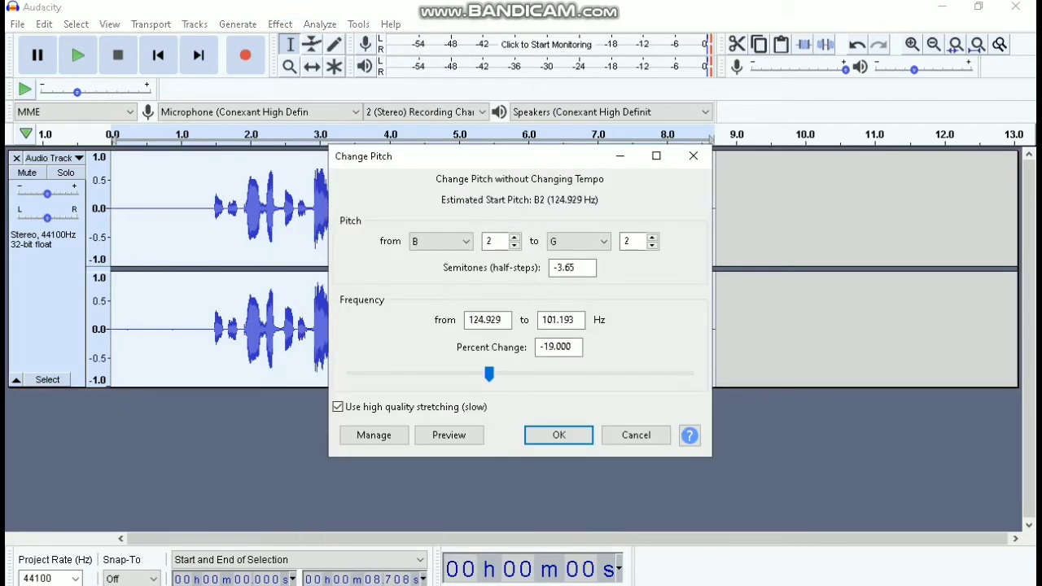
{"action": "key", "text": "Return"}
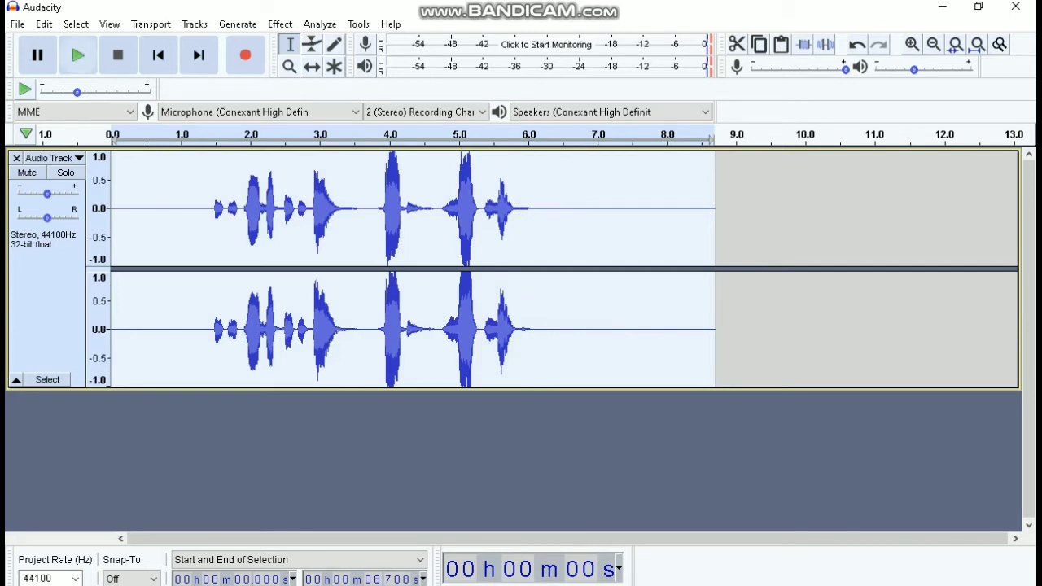
{"action": "left_click", "coordinate": [78, 56]}
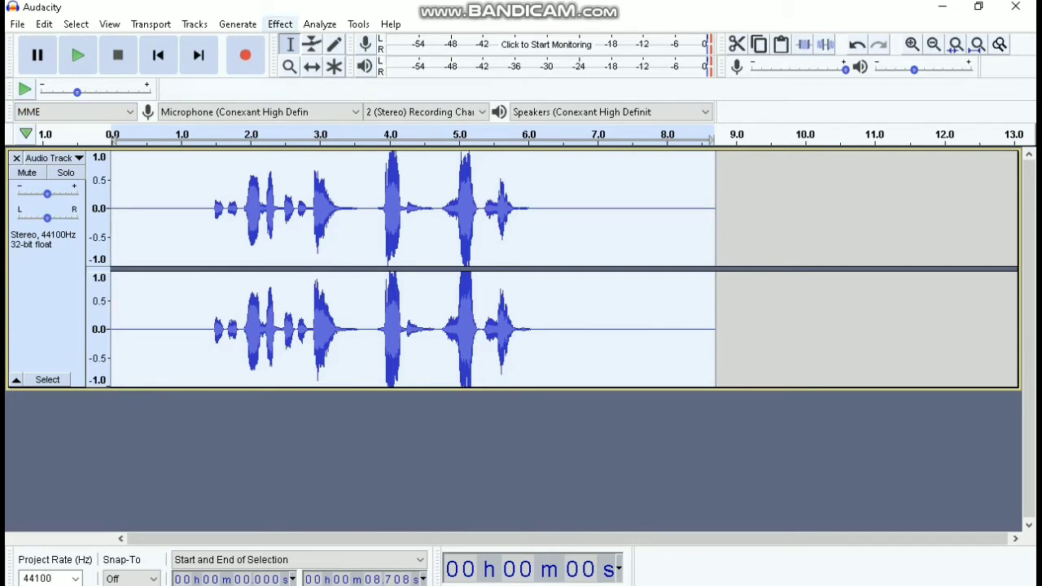
Step: Apply the Graphic EQ effect with the Bass Boost factory preset to the selected recording and play back the result
{"action": "left_click", "coordinate": [280, 24]}
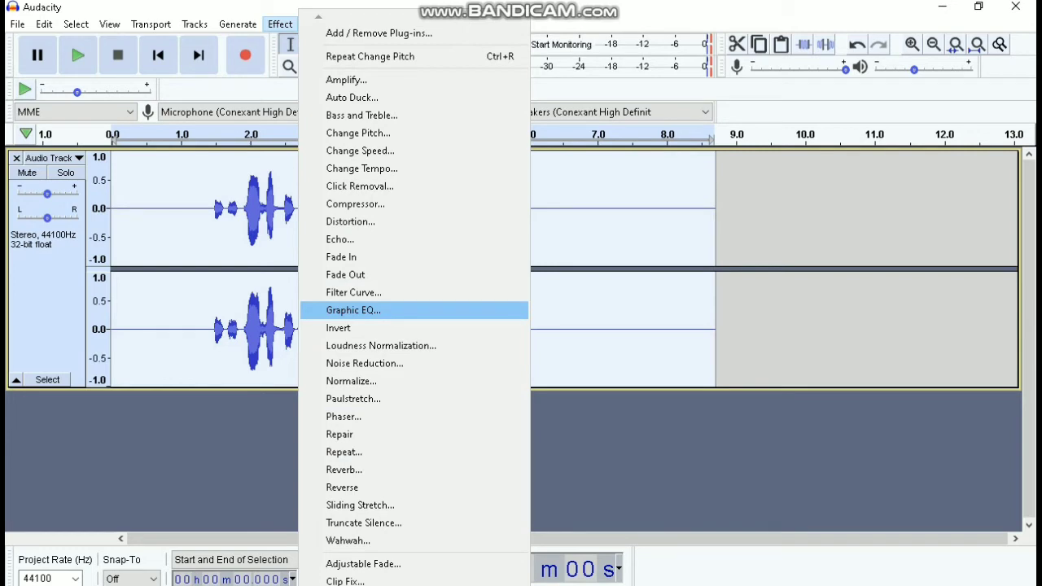
{"action": "key", "text": "Return"}
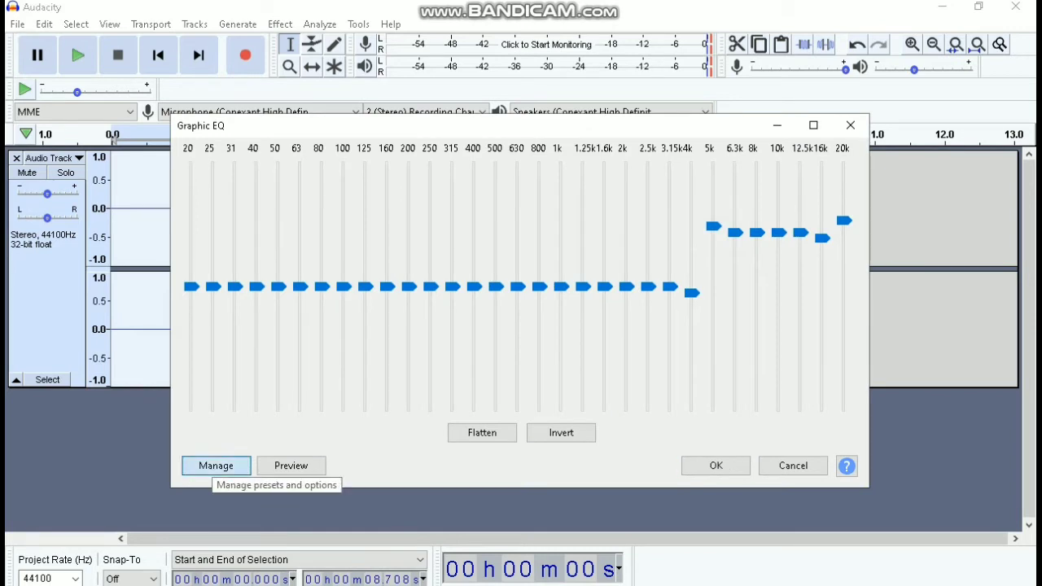
{"action": "left_click", "coordinate": [215, 465]}
{"action": "key", "text": "Right"}
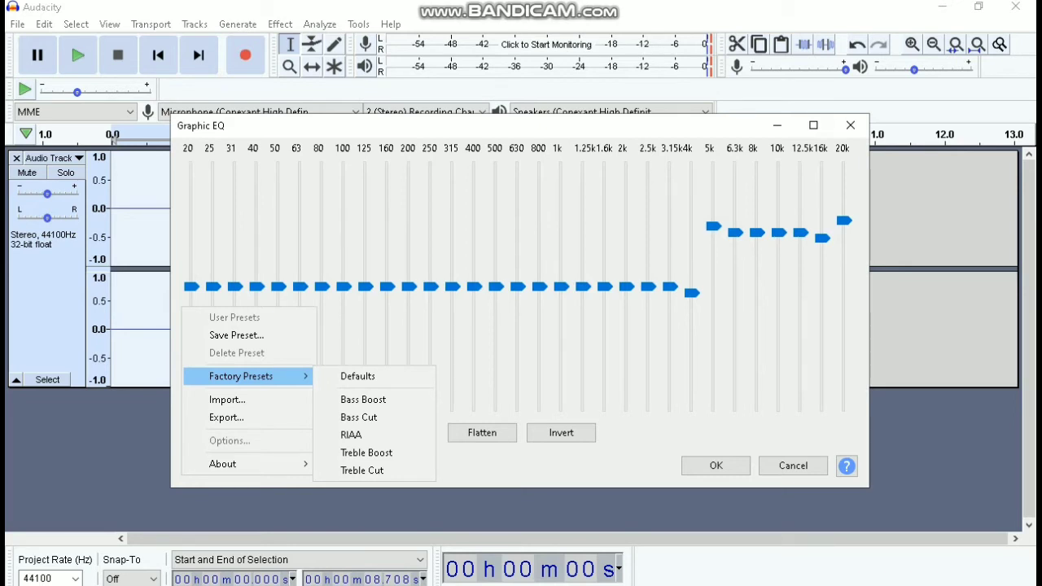
{"action": "key", "text": "Down"}
{"action": "key", "text": "Down"}
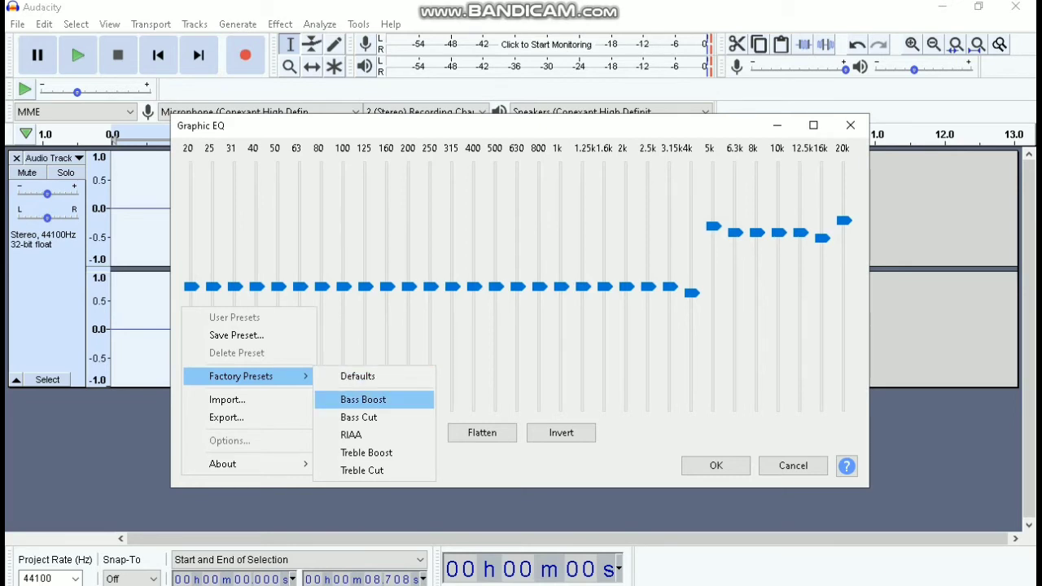
{"action": "key", "text": "Return"}
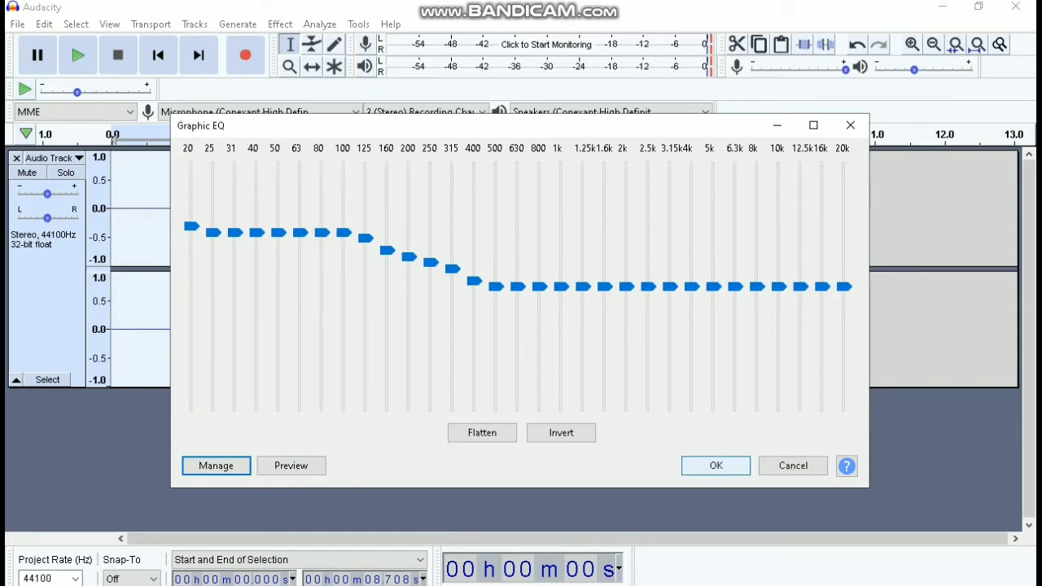
{"action": "left_click", "coordinate": [716, 464]}
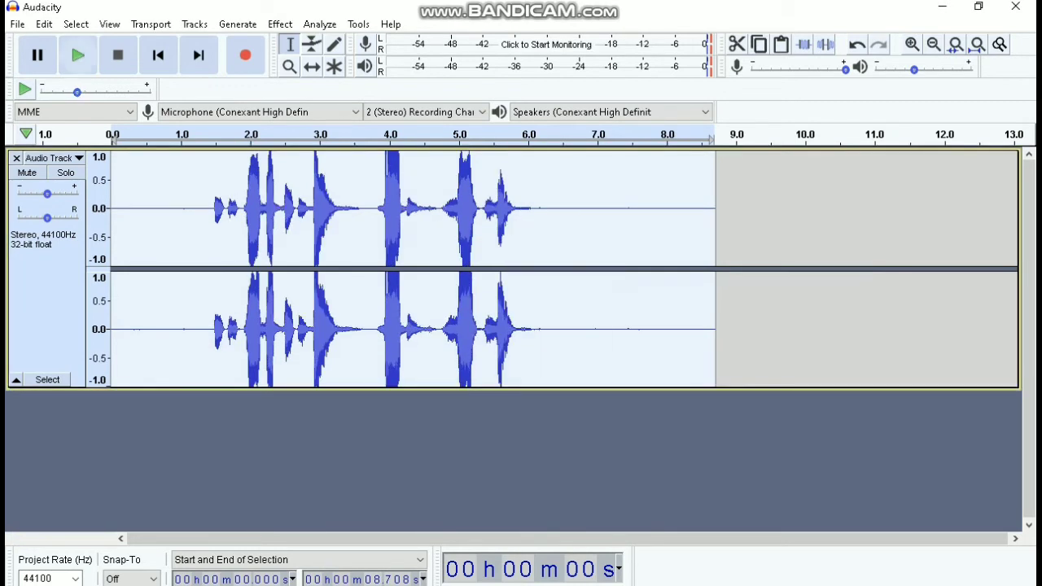
{"action": "left_click", "coordinate": [79, 55]}
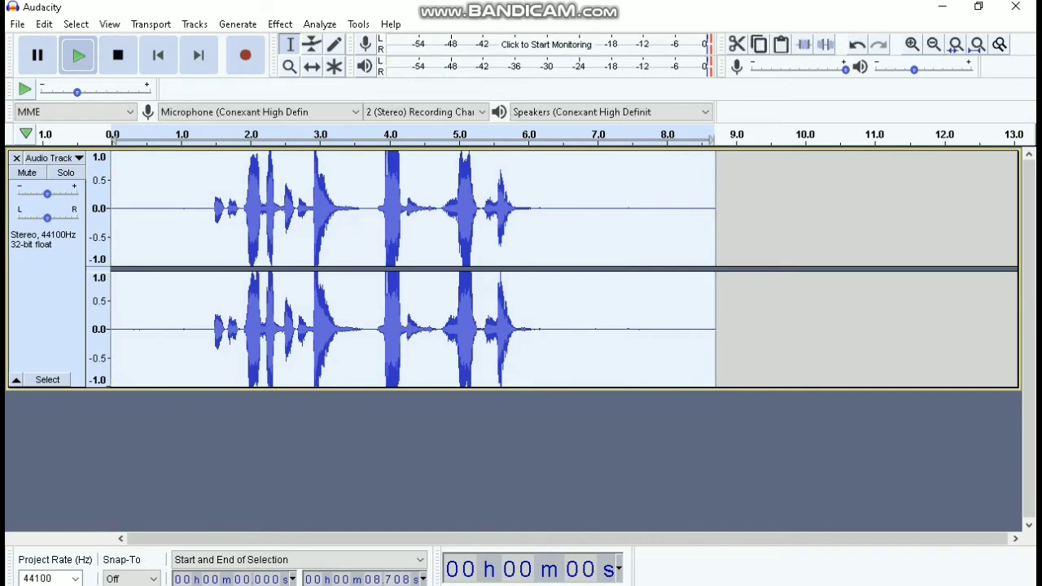
Step: Apply the Graphic EQ effect with the Treble Boost factory preset to the selected recording
{"action": "left_click", "coordinate": [280, 24]}
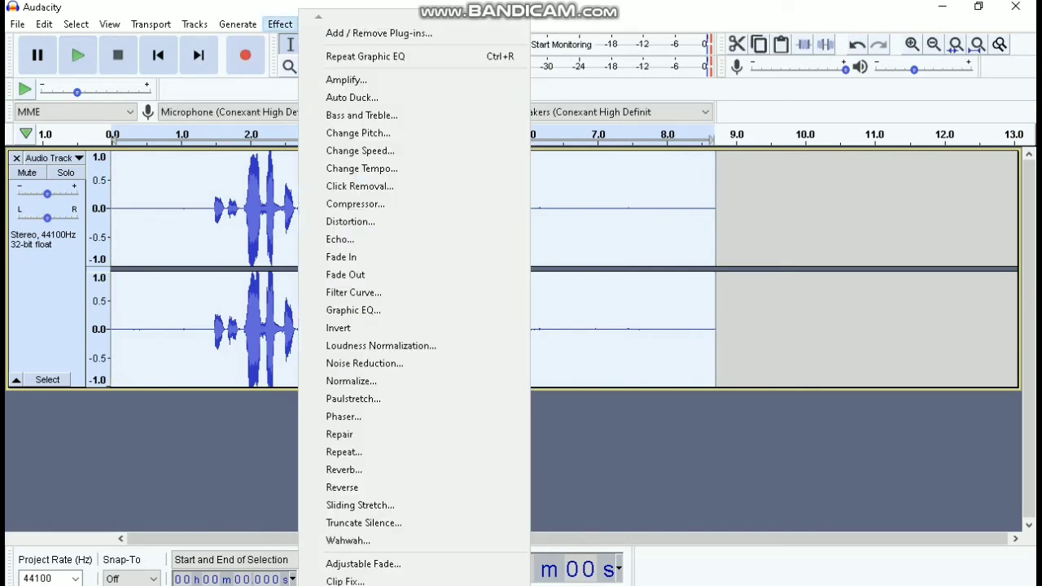
{"action": "left_click", "coordinate": [280, 24]}
{"action": "left_click", "coordinate": [280, 24]}
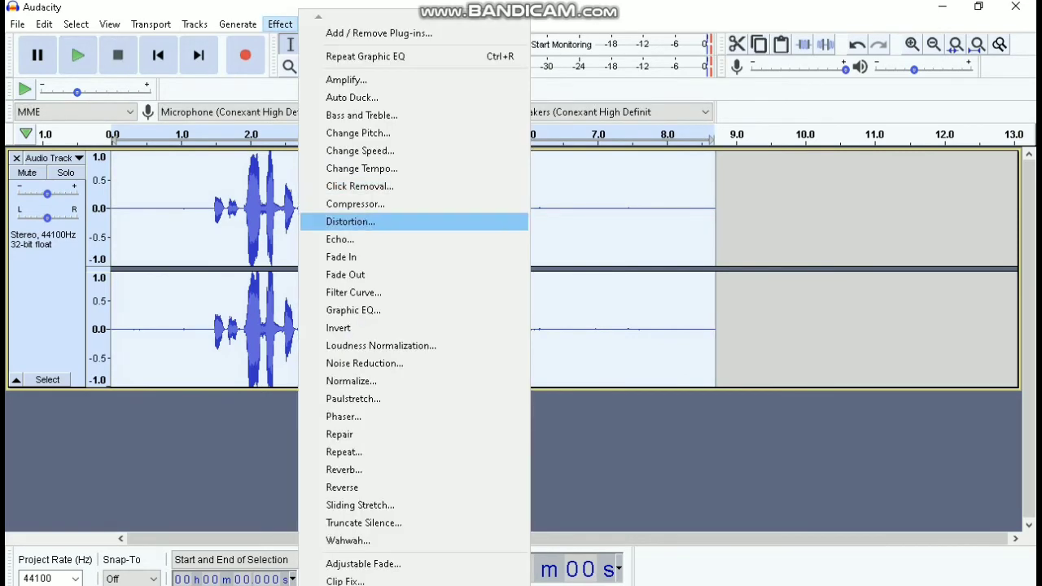
{"action": "left_click", "coordinate": [353, 310]}
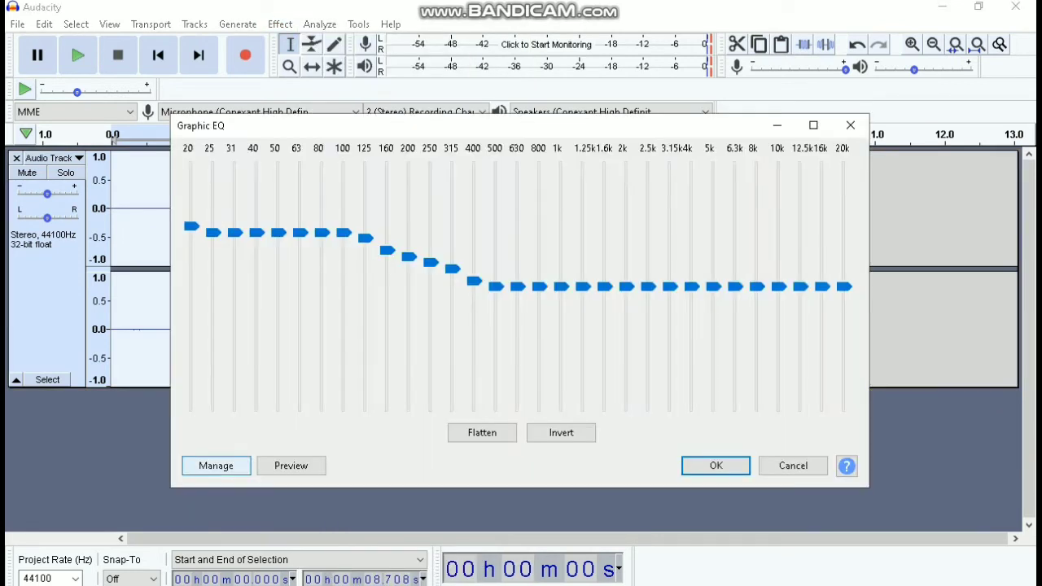
{"action": "left_click", "coordinate": [215, 466]}
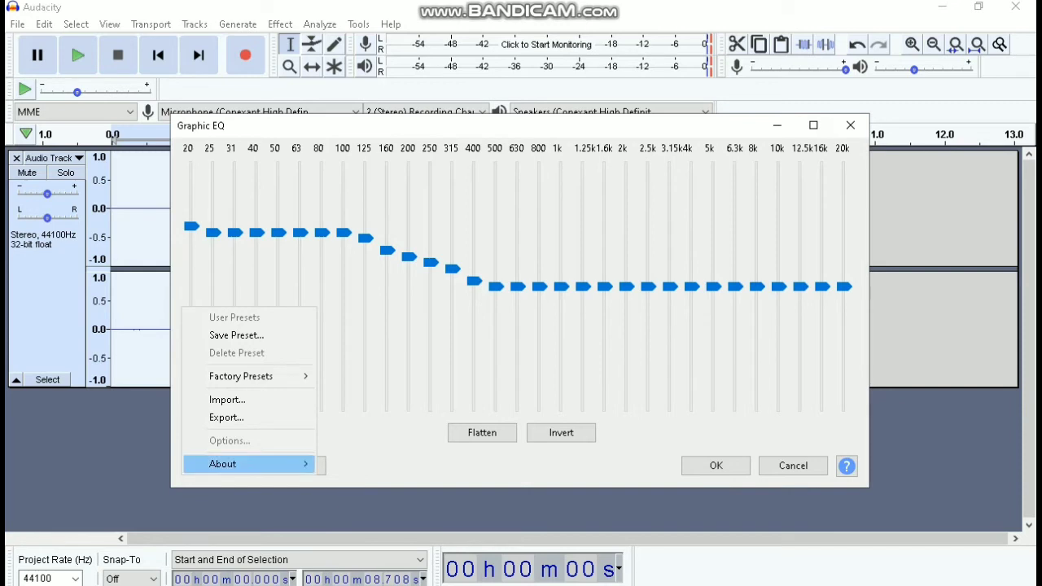
{"action": "mouse_move", "coordinate": [241, 376]}
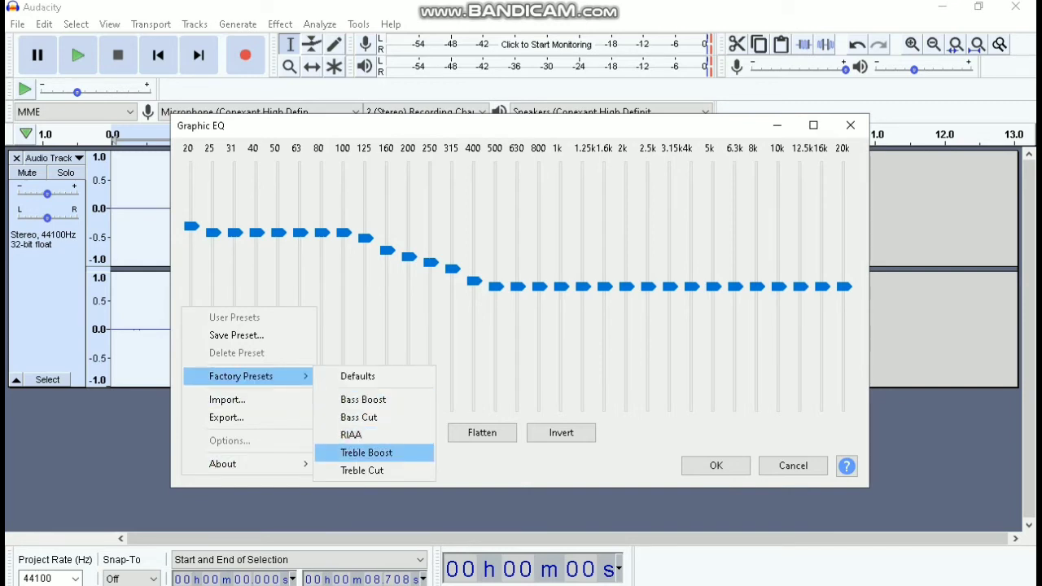
{"action": "left_click", "coordinate": [366, 452]}
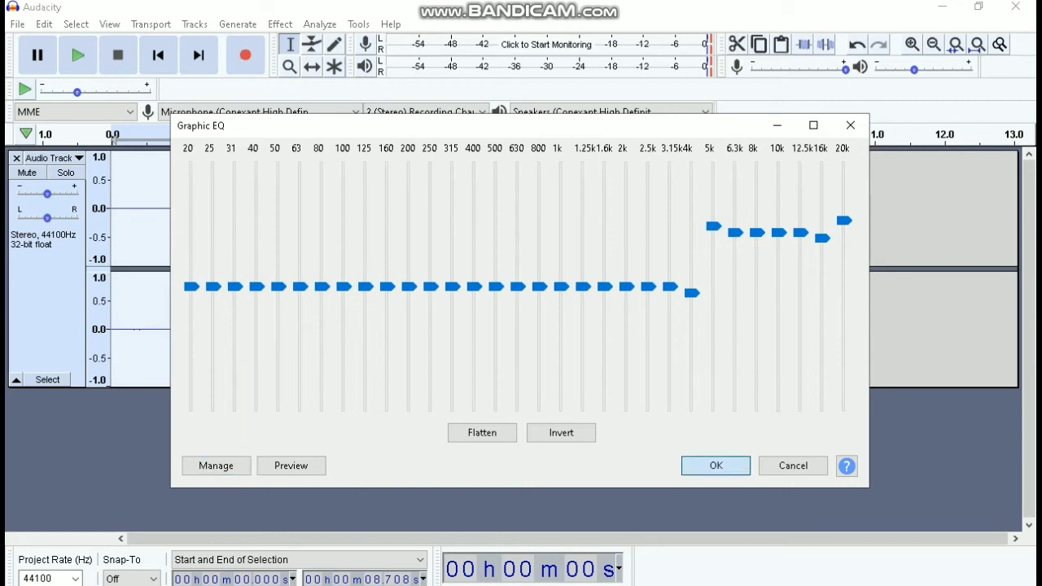
{"action": "key", "text": "Return"}
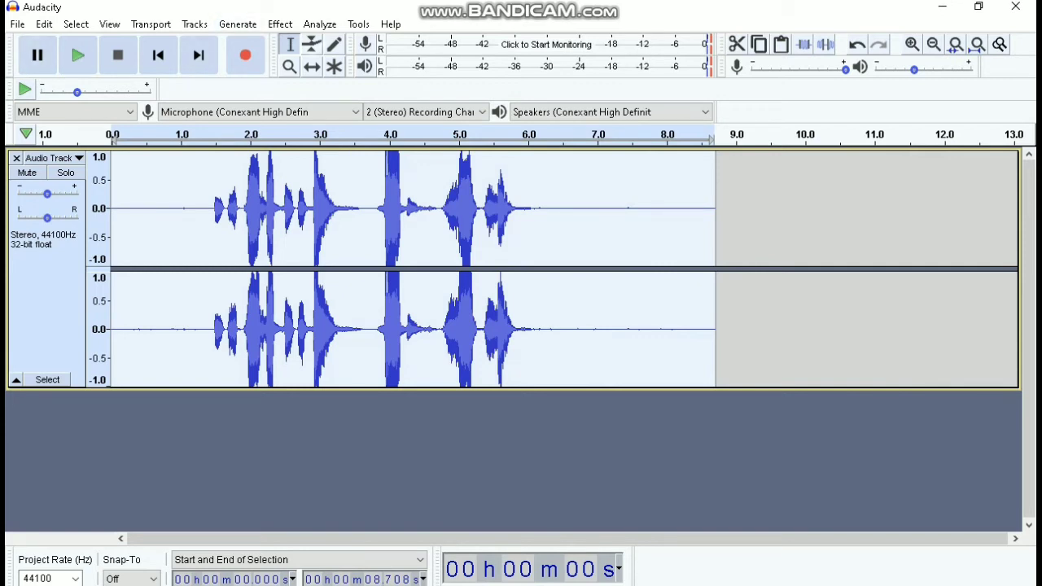
Step: Normalize the selected recording to a peak amplitude of -1.0 dB with DC offset removal, and play back the result
{"action": "left_click", "coordinate": [280, 24]}
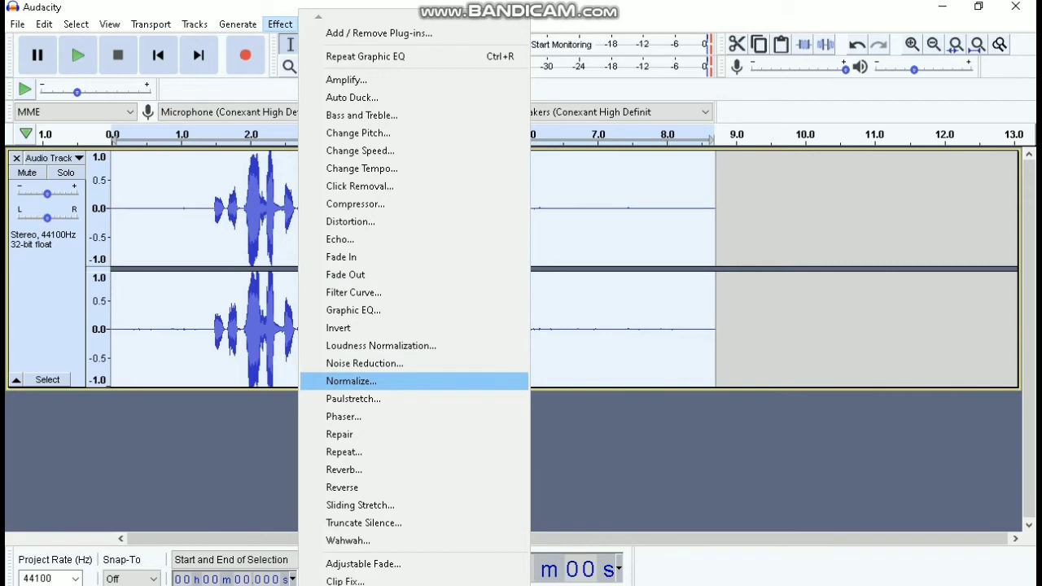
{"action": "key", "text": "Return"}
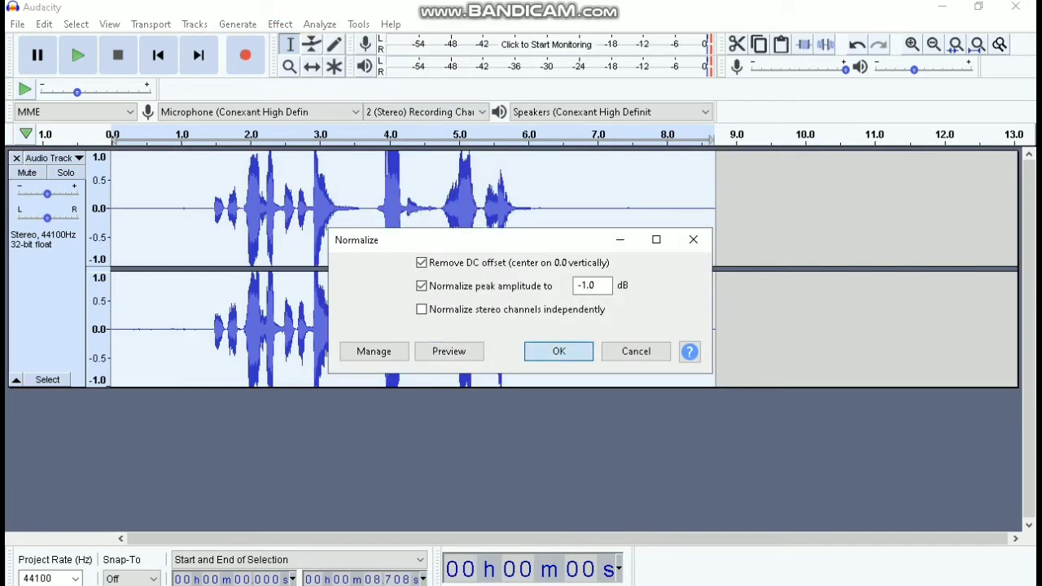
{"action": "key", "text": "Return"}
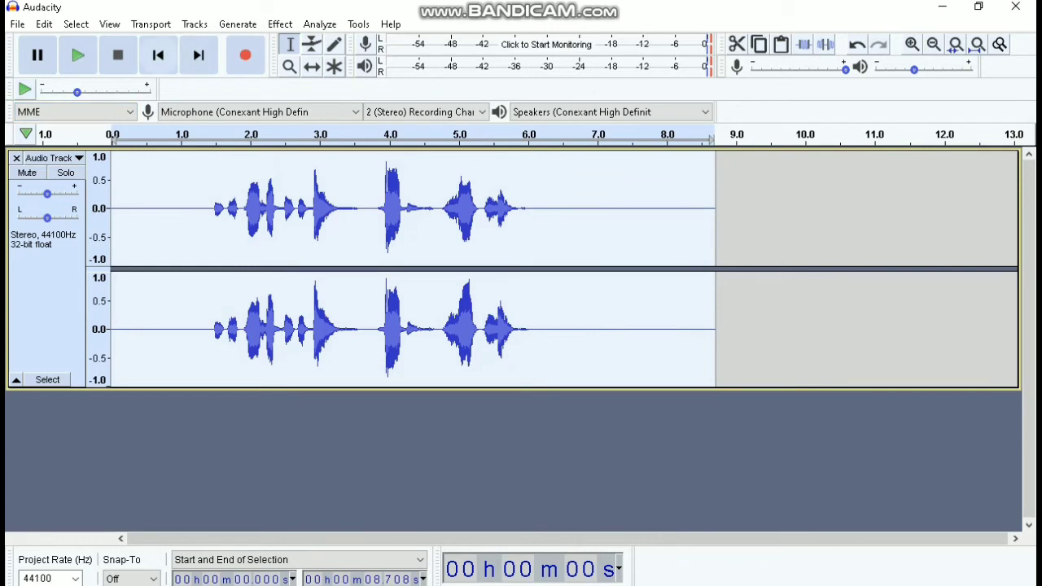
{"action": "left_click", "coordinate": [78, 55]}
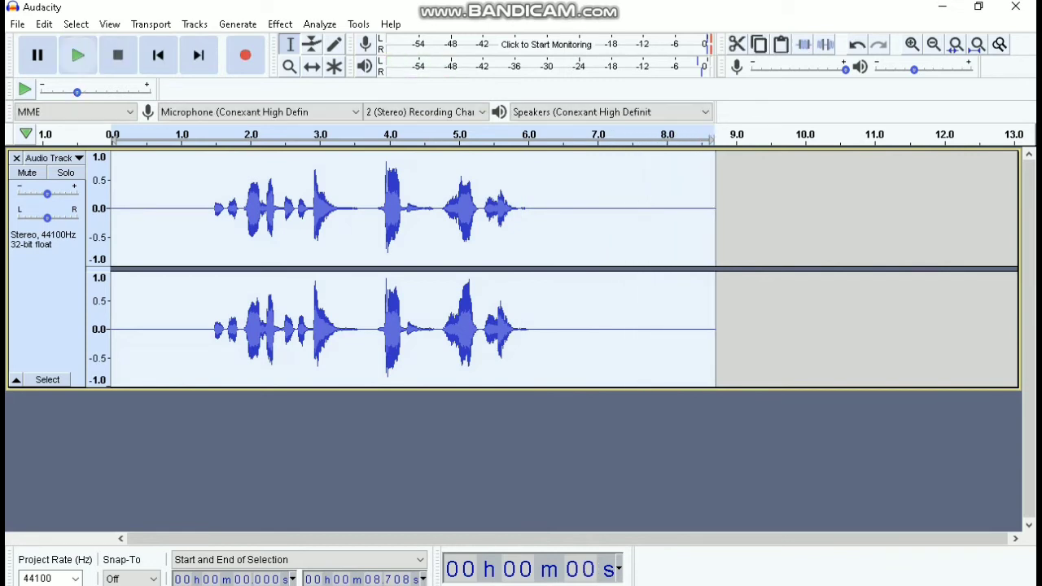
Step: Apply the Compressor effect with the Defaults factory preset to the selected recording
{"action": "left_click", "coordinate": [280, 24]}
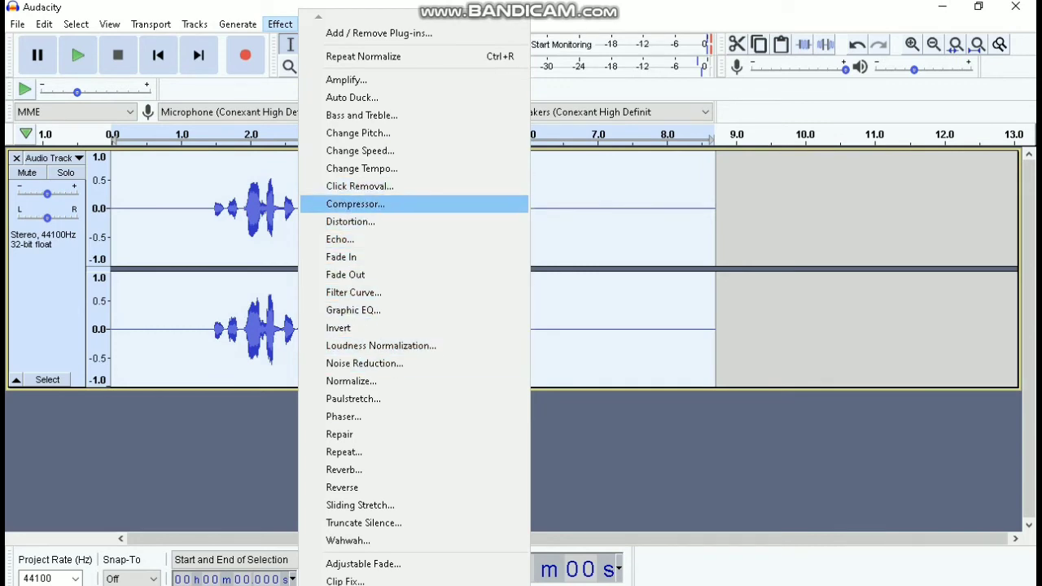
{"action": "key", "text": "Return"}
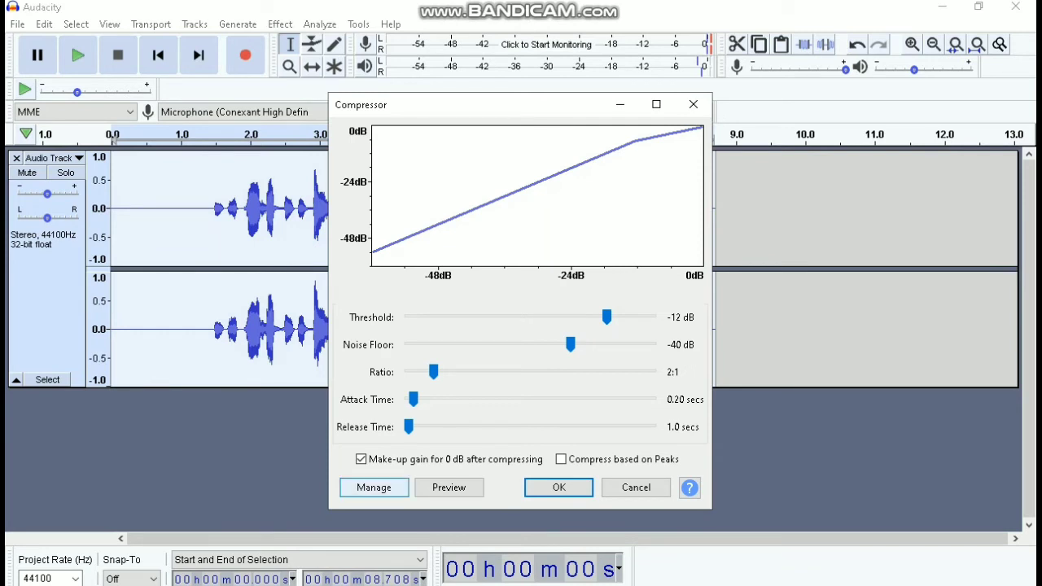
{"action": "left_click", "coordinate": [374, 487]}
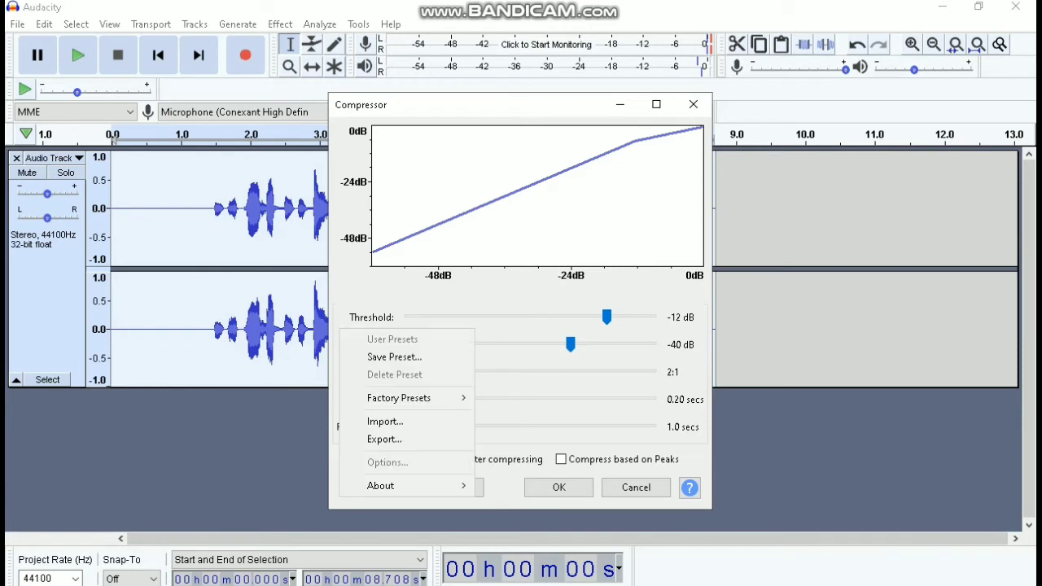
{"action": "mouse_move", "coordinate": [399, 397]}
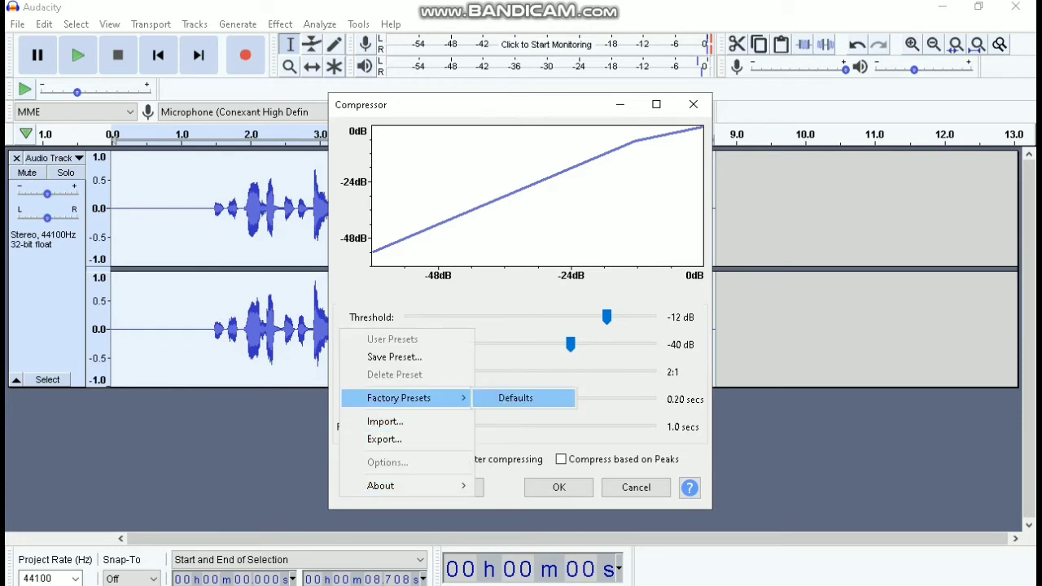
{"action": "left_click", "coordinate": [515, 397]}
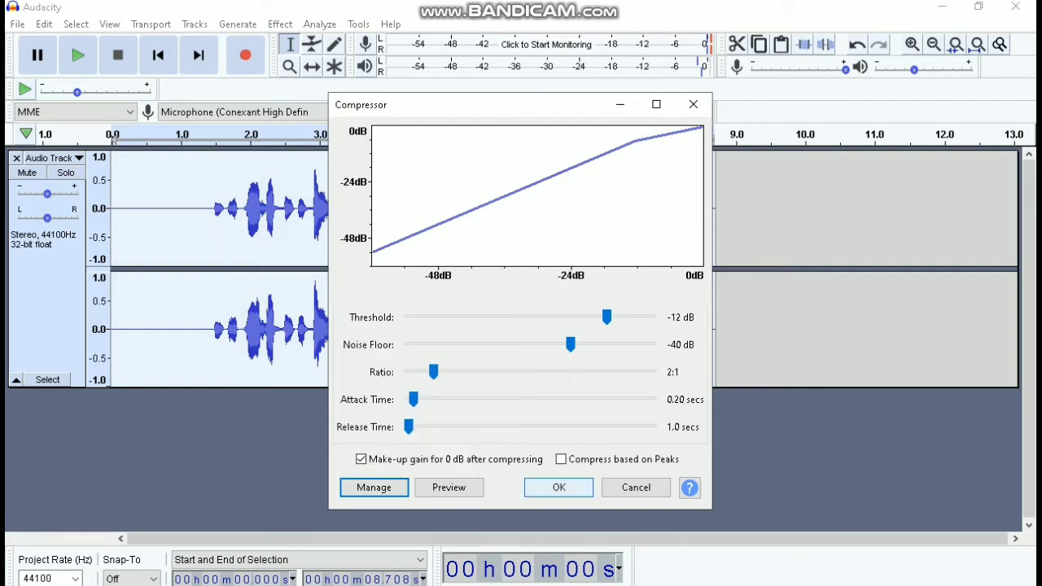
{"action": "key", "text": "Return"}
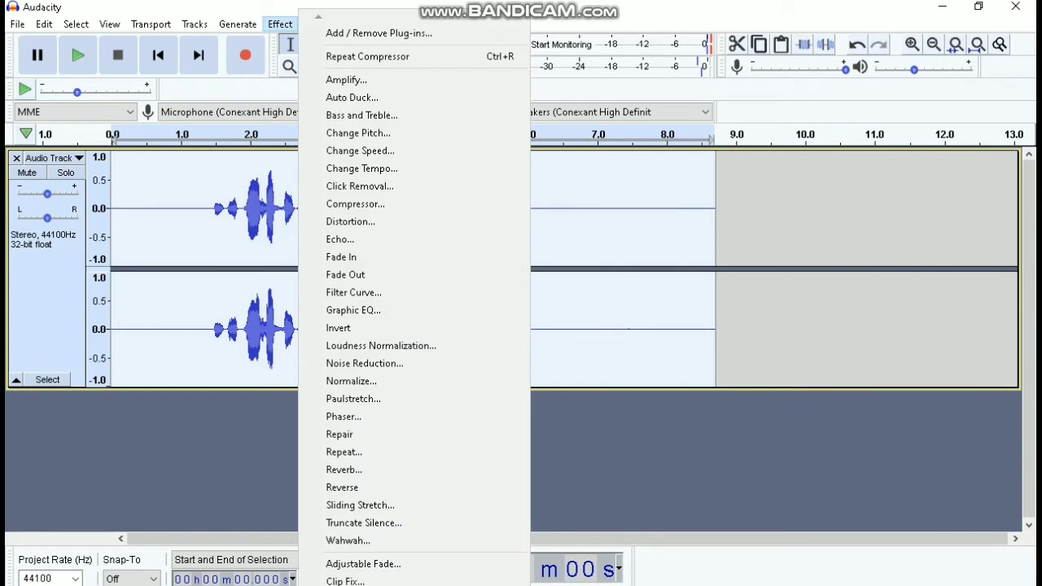
Step: Amplify the whole selected recording above its current level with clipping allowed, and play back the result
{"action": "key", "text": "Return"}
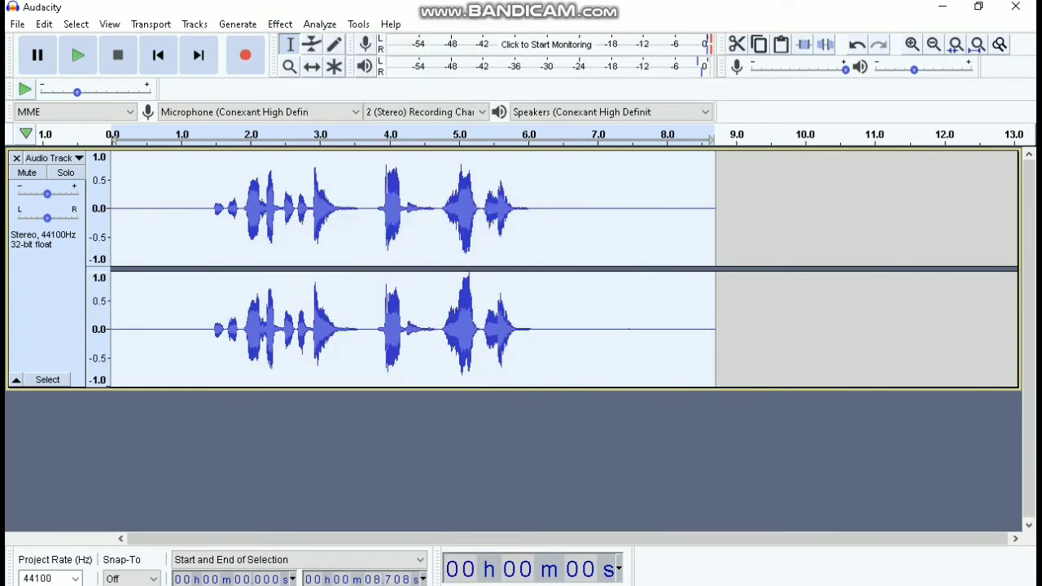
{"action": "key", "text": "Tab"}
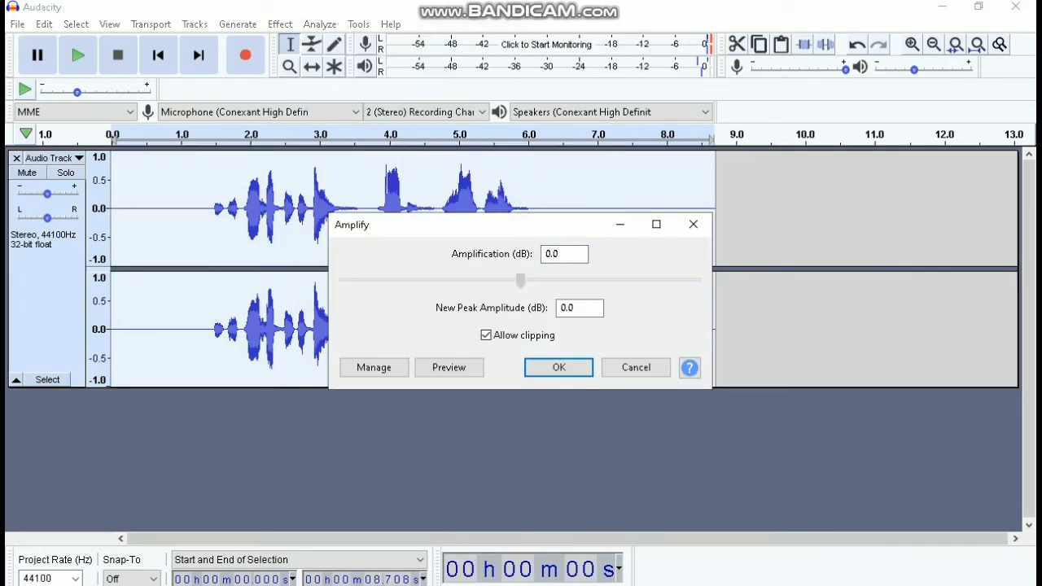
{"action": "key", "text": "Left"}
{"action": "key", "text": "Right"}
{"action": "key", "text": "Right"}
{"action": "key", "text": "Right"}
{"action": "key", "text": "Right"}
{"action": "key", "text": "Right"}
{"action": "key", "text": "Right"}
{"action": "key", "text": "Right"}
{"action": "key", "text": "Right"}
{"action": "key", "text": "Right"}
{"action": "key", "text": "Right"}
{"action": "key", "text": "Right"}
{"action": "key", "text": "Right"}
{"action": "key", "text": "Right"}
{"action": "key", "text": "Right"}
{"action": "key", "text": "Right"}
{"action": "key", "text": "Right"}
{"action": "key", "text": "Right"}
{"action": "key", "text": "Right"}
{"action": "key", "text": "Right"}
{"action": "key", "text": "Right"}
{"action": "key", "text": "Right"}
{"action": "key", "text": "Return"}
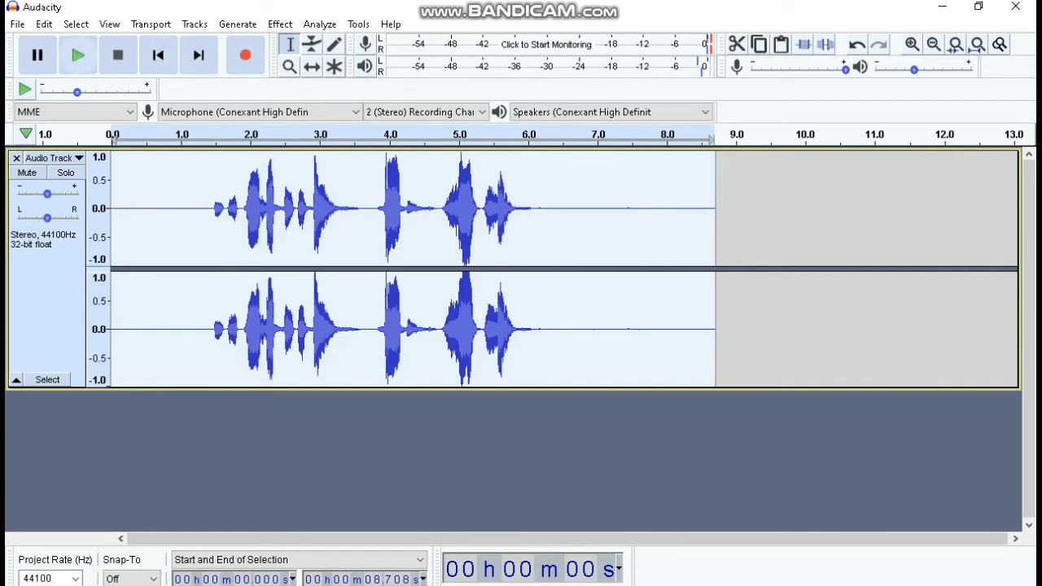
{"action": "left_click", "coordinate": [78, 56]}
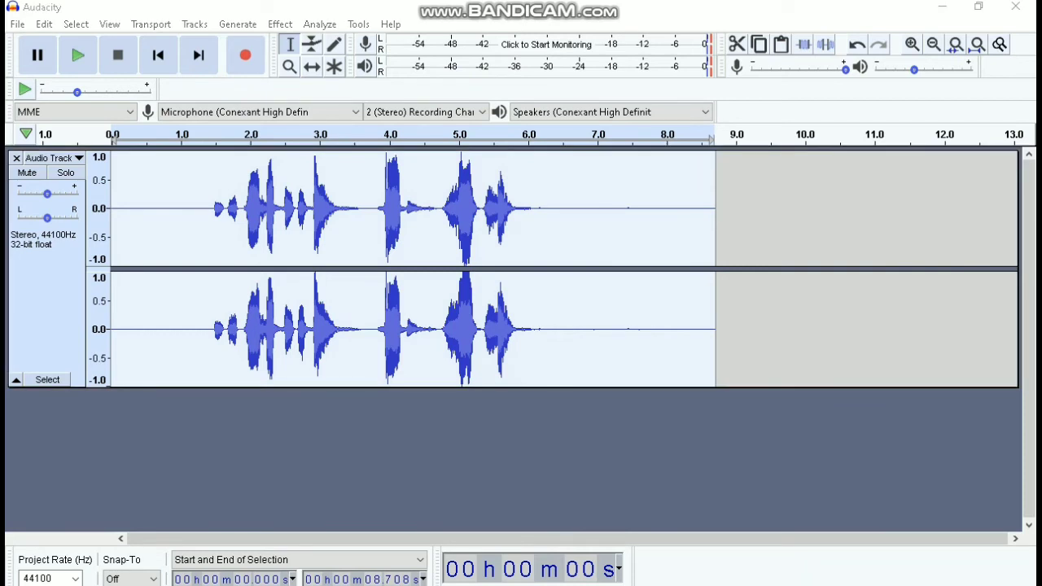
Step: Raise the speaker volume and play back the amplified recording again
{"action": "key", "text": "XF86AudioRaiseVolume"}
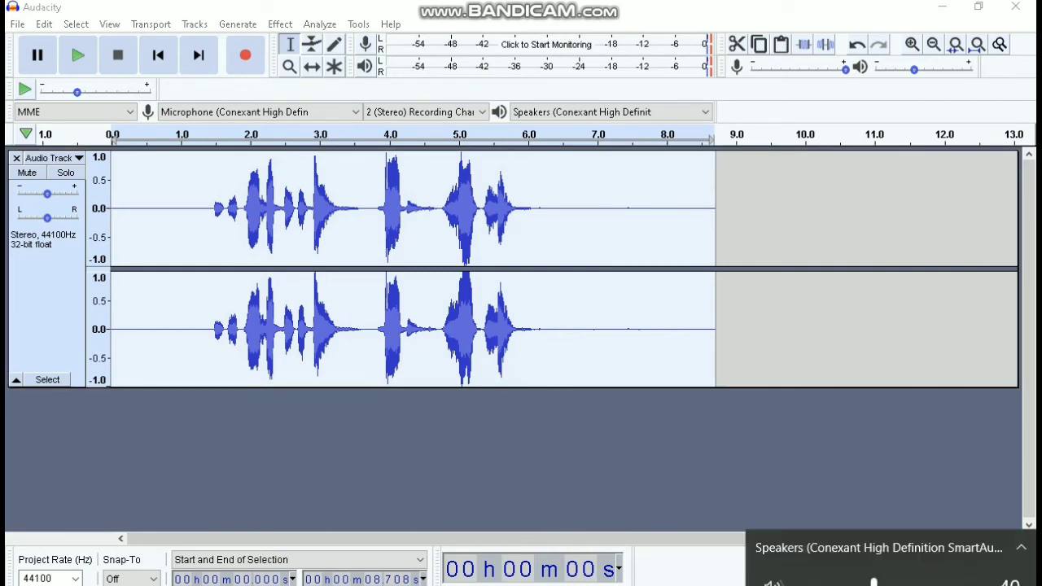
{"action": "key", "text": "XF86AudioRaiseVolume"}
{"action": "key", "text": "ctrl+a"}
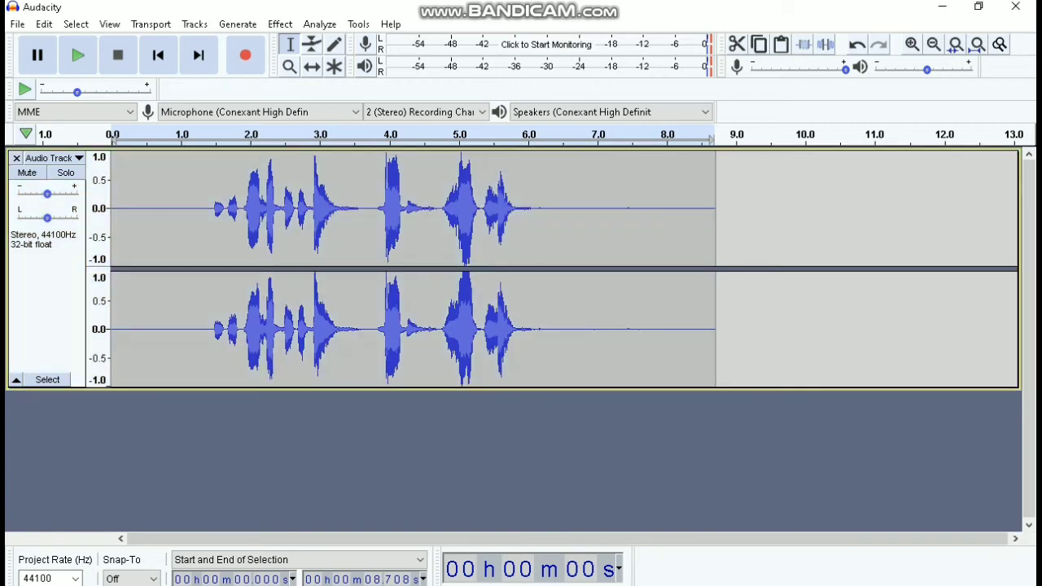
{"action": "key", "text": "space"}
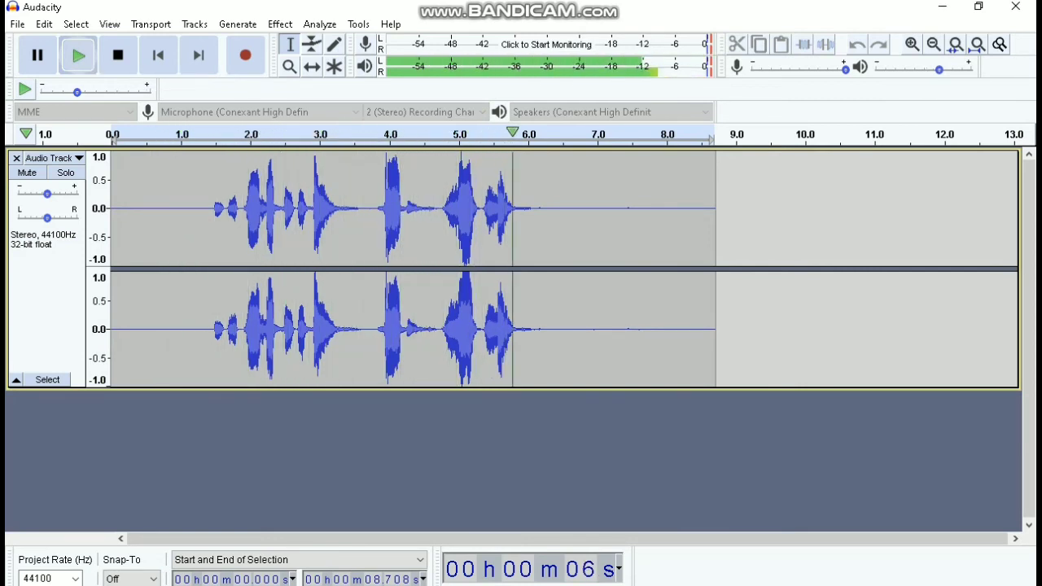
{"action": "left_click", "coordinate": [118, 55]}
{"action": "key", "text": "space"}
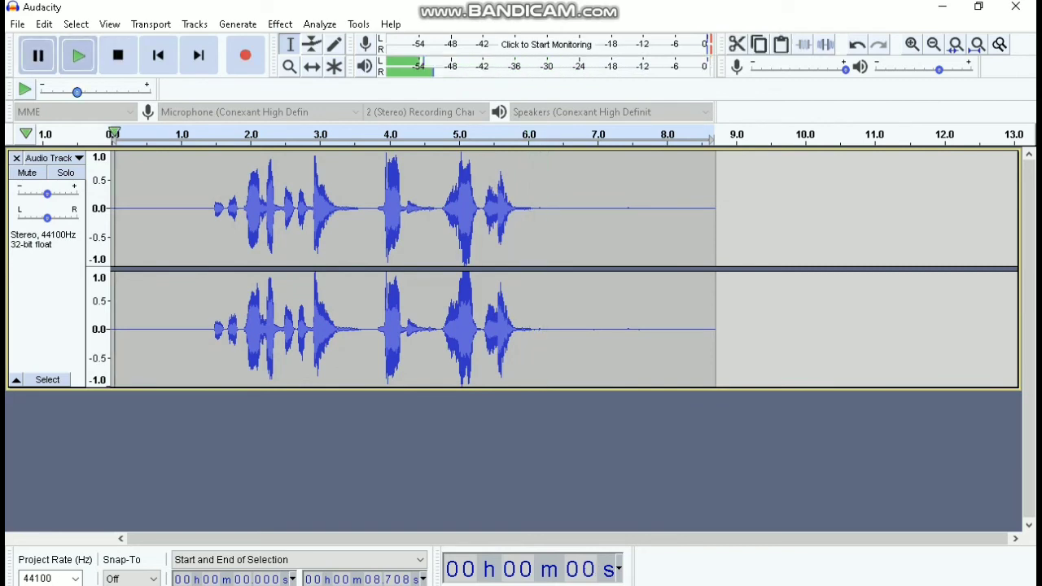
{"action": "key", "text": "alt+Tab"}
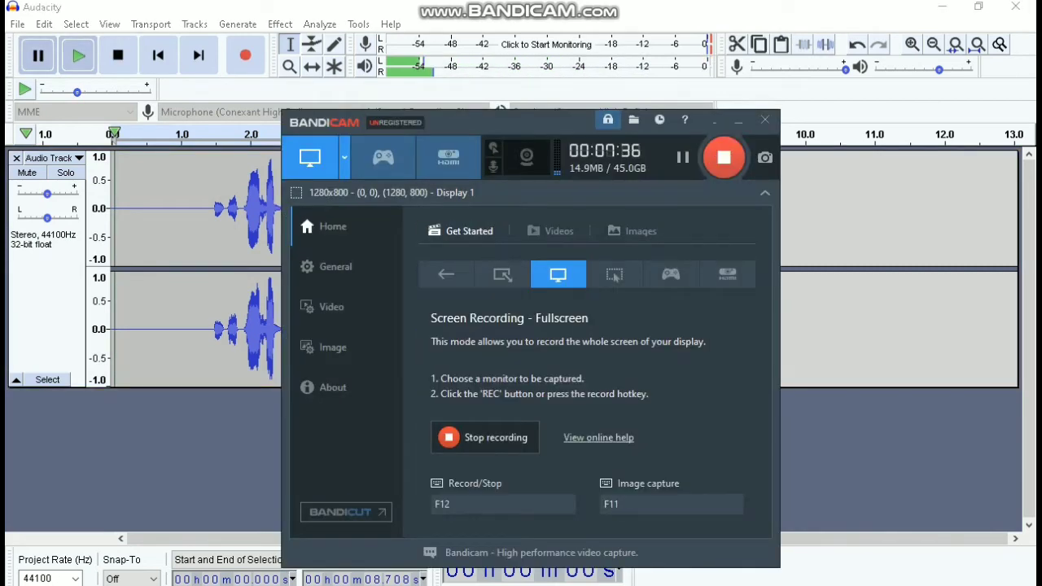
{"action": "key", "text": "alt+Tab"}
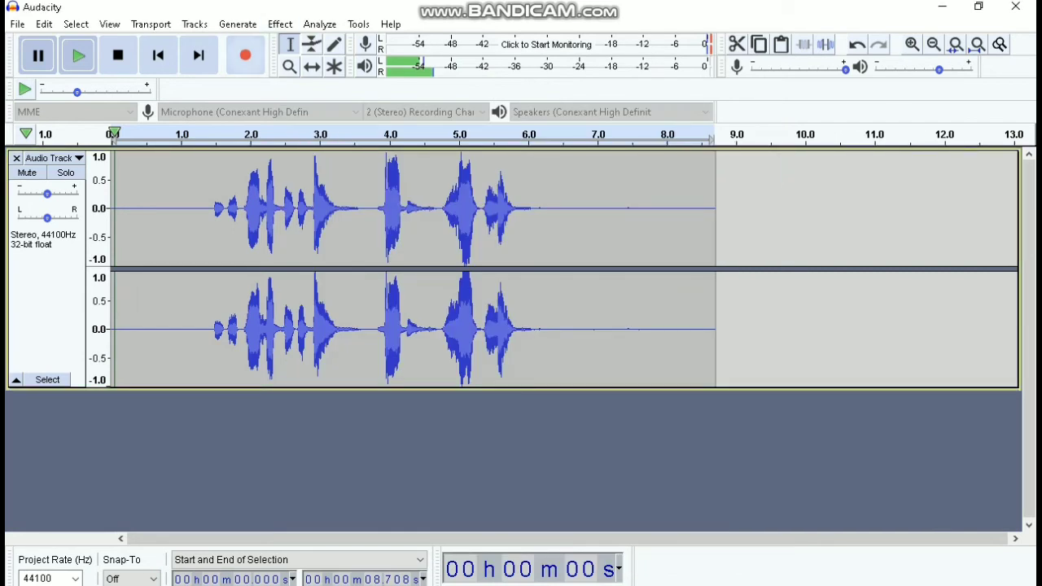
Step: Change the tempo of the entire track by 8.117 percent without high quality stretching, and play back the result from the start
{"action": "left_click", "coordinate": [47, 379]}
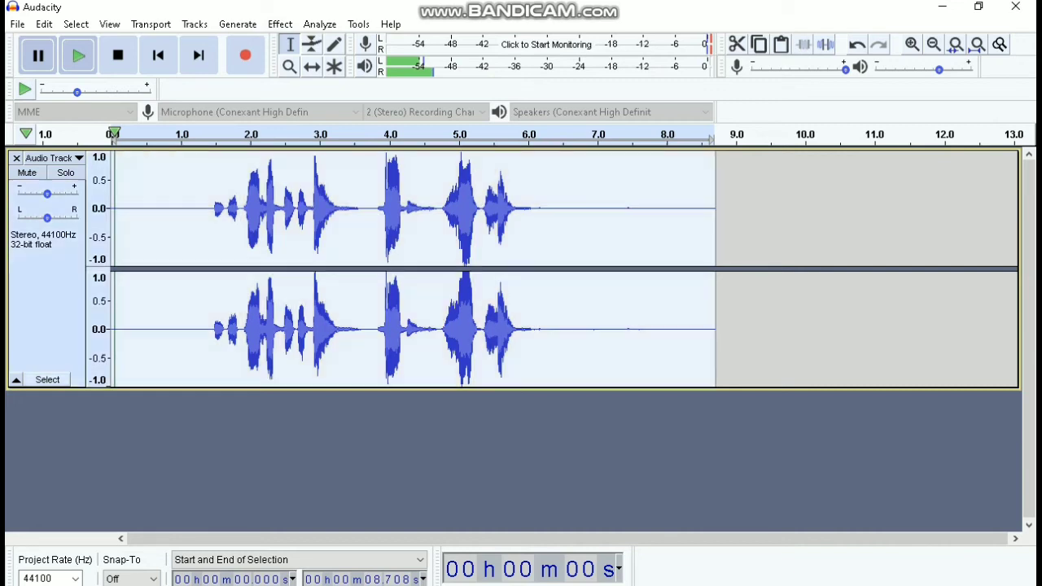
{"action": "left_click", "coordinate": [280, 24]}
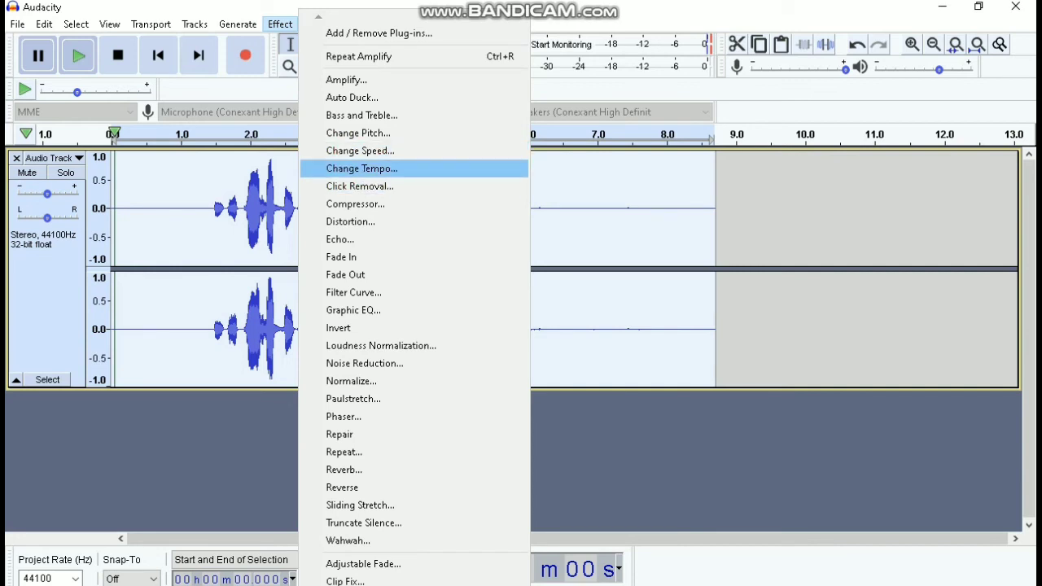
{"action": "left_click", "coordinate": [361, 167]}
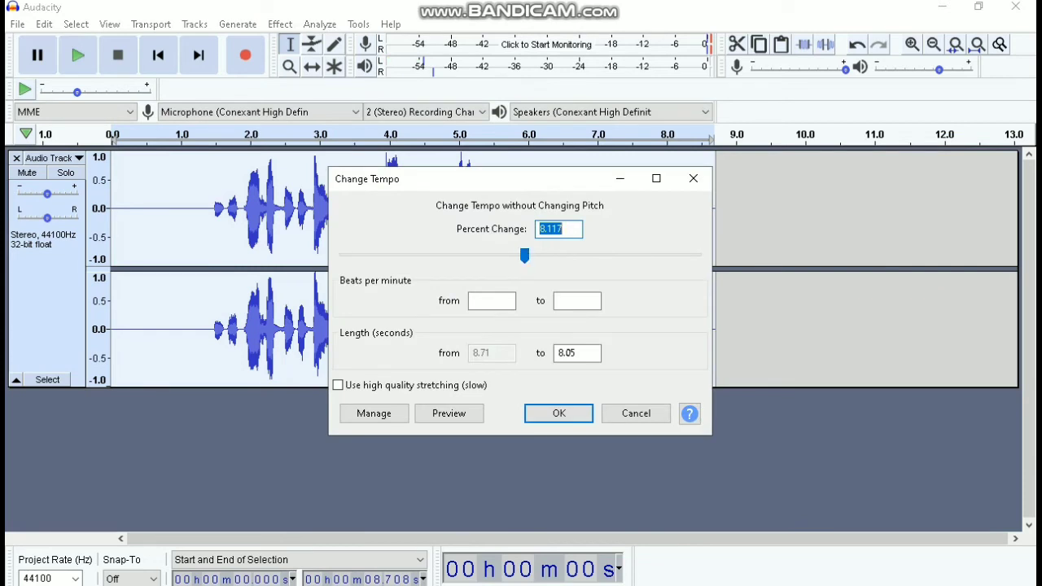
{"action": "key", "text": "Return"}
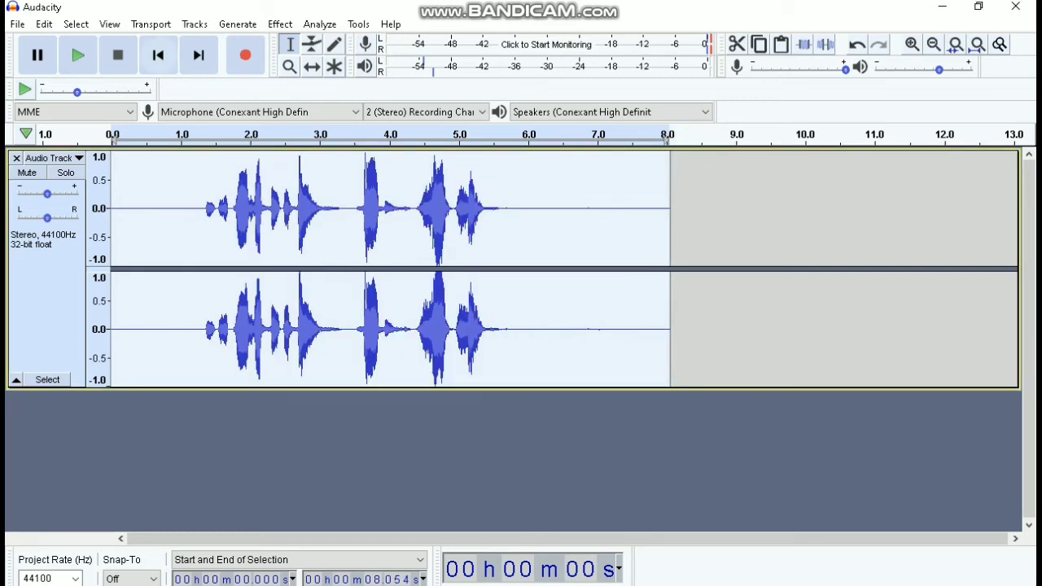
{"action": "left_click", "coordinate": [158, 55]}
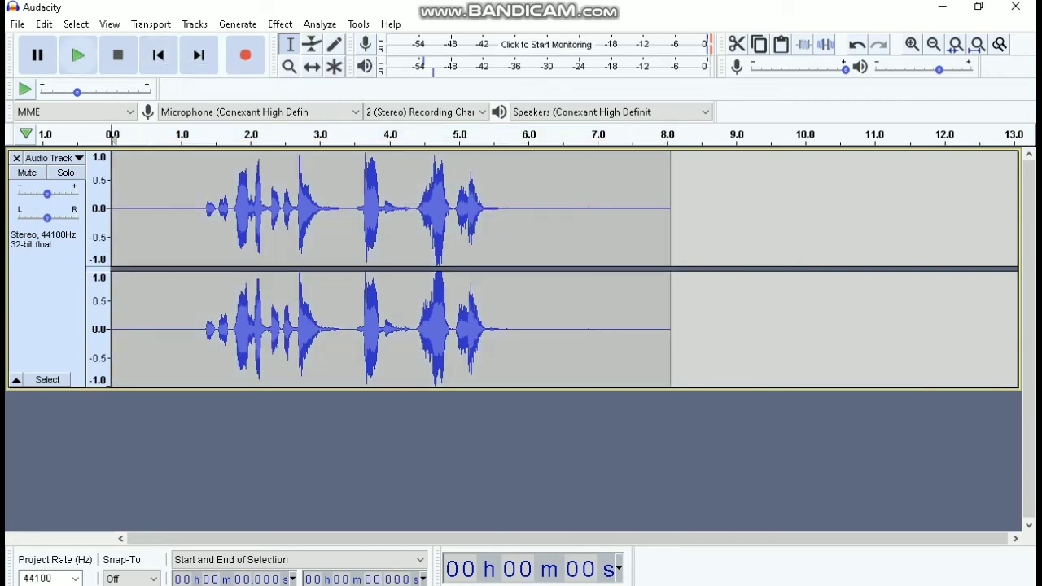
{"action": "left_click", "coordinate": [78, 55]}
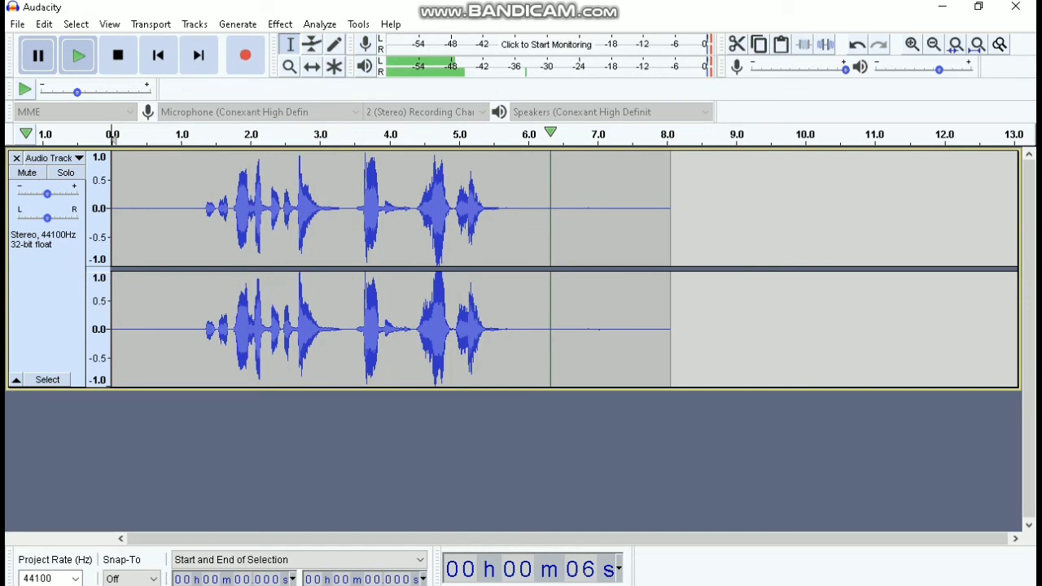
Step: Select the quiet speech from about 1.3 to 1.7 seconds and amplify it with clipping allowed
{"action": "left_click", "coordinate": [201, 244]}
{"action": "left_click_drag", "start_coordinate": [201, 245], "coordinate": [229, 244]}
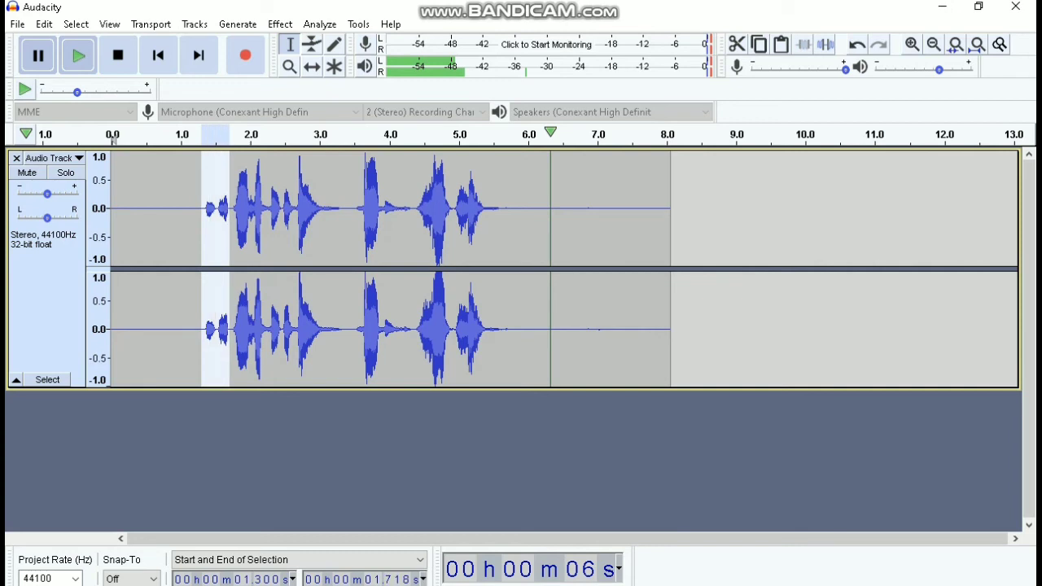
{"action": "left_click", "coordinate": [280, 23]}
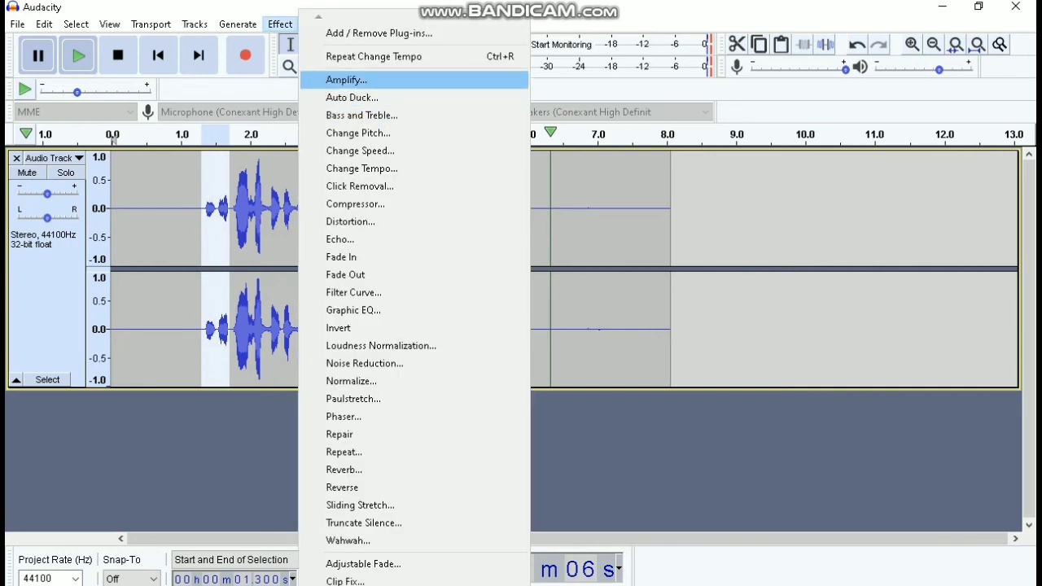
{"action": "key", "text": "Return"}
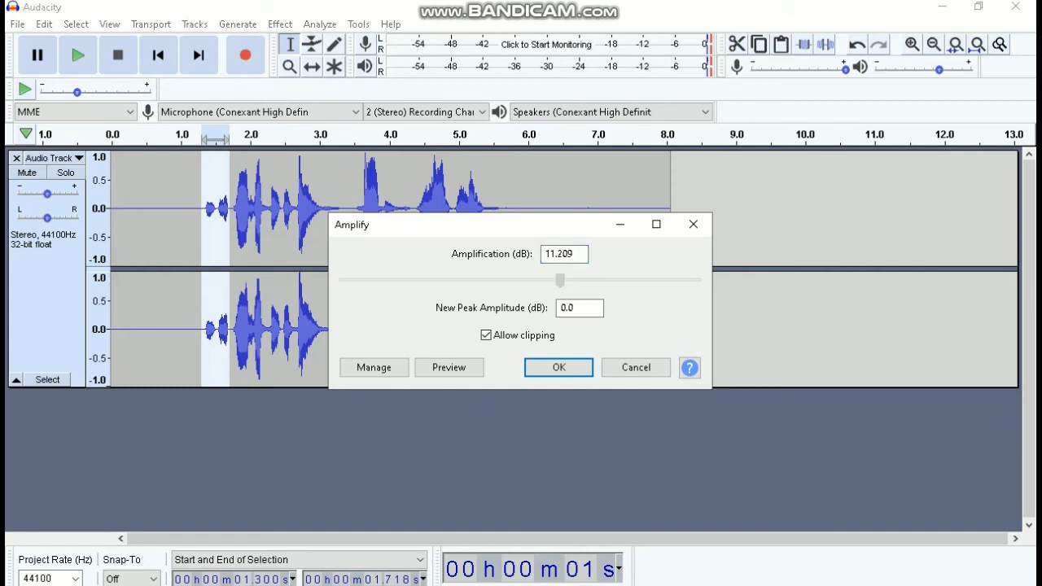
{"action": "key", "text": "Page_Up"}
{"action": "key", "text": "Right"}
{"action": "key", "text": "Right"}
{"action": "key", "text": "Right"}
{"action": "key", "text": "Right"}
{"action": "key", "text": "Right"}
{"action": "key", "text": "Right"}
{"action": "key", "text": "Return"}
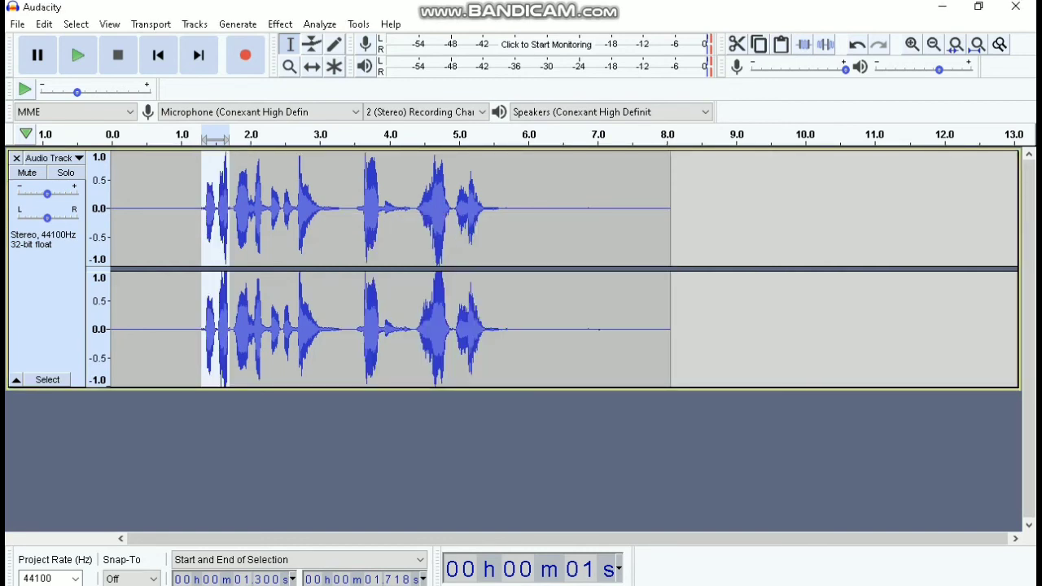
Step: Amplify the quiet speech from about 2.3 to 2.6 seconds with clipping allowed, and play back the recording from the start
{"action": "left_click_drag", "start_coordinate": [269, 212], "coordinate": [296, 212]}
{"action": "left_click", "coordinate": [280, 23]}
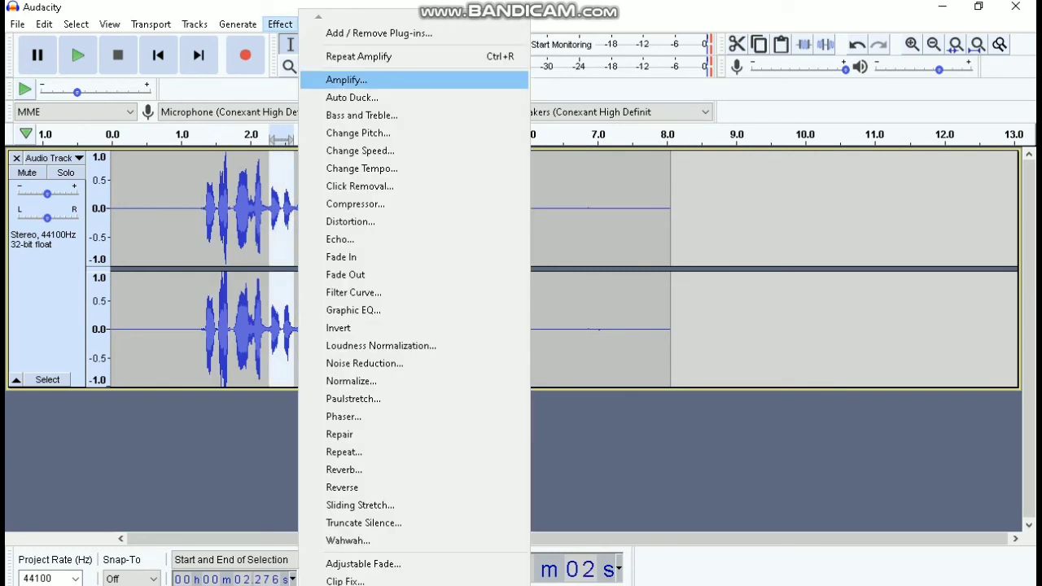
{"action": "left_click", "coordinate": [344, 76]}
{"action": "left_click", "coordinate": [567, 253]}
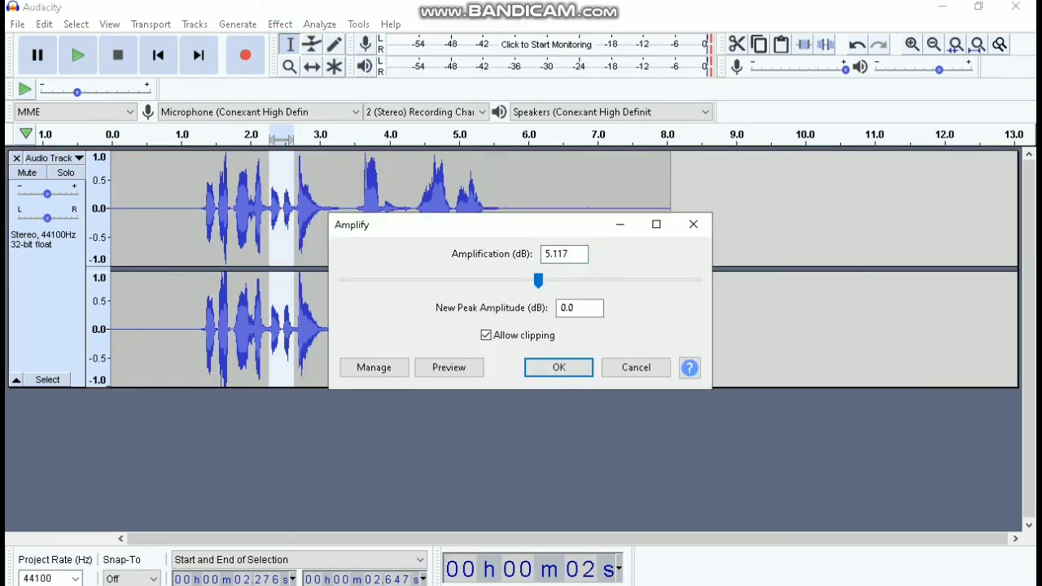
{"action": "key", "text": "BackSpace"}
{"action": "key", "text": "BackSpace"}
{"action": "key", "text": "BackSpace"}
{"action": "type", "text": "6"}
{"action": "key", "text": "Return"}
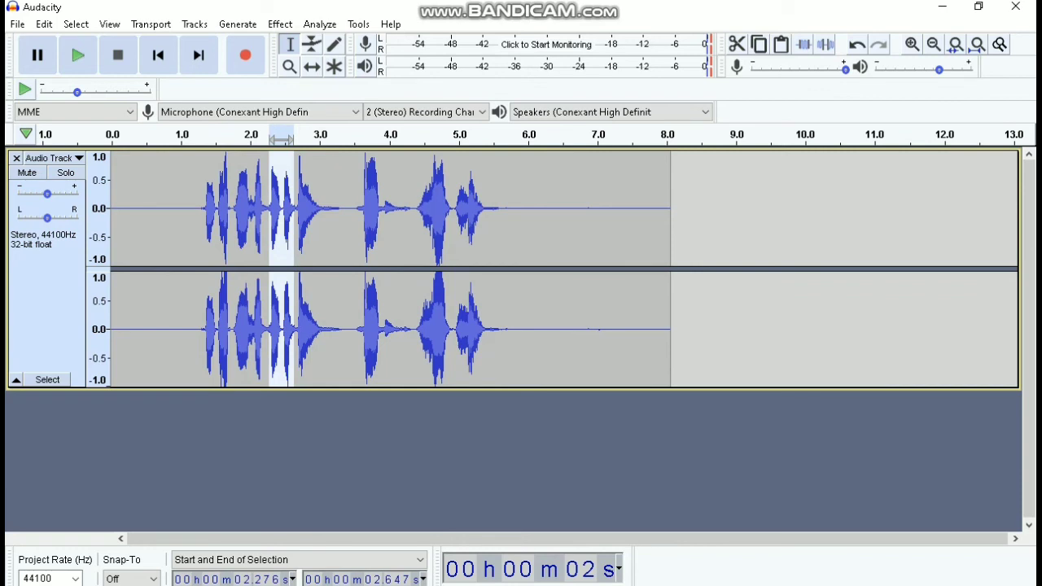
{"action": "left_click", "coordinate": [157, 54]}
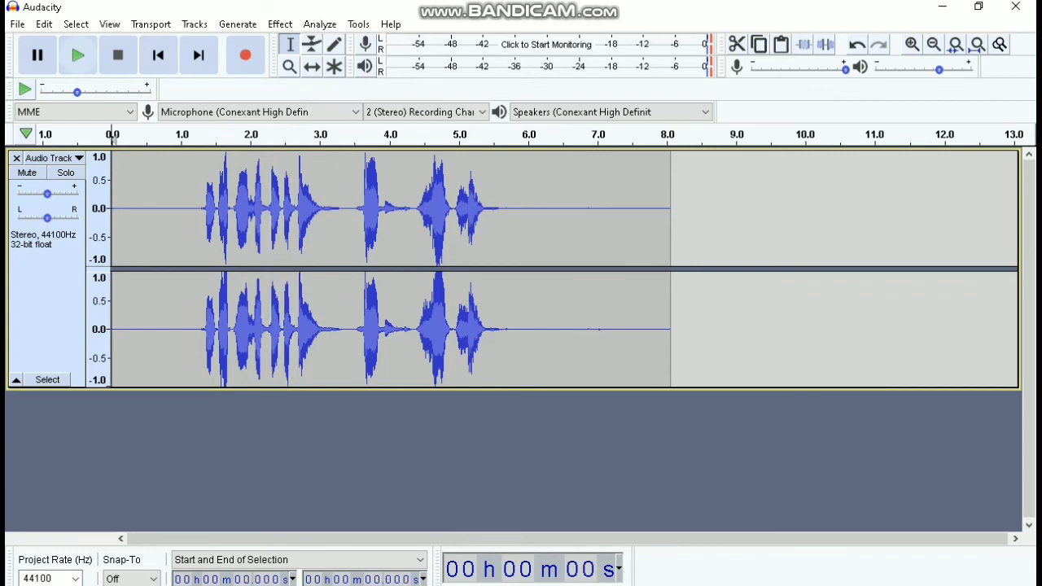
{"action": "left_click", "coordinate": [79, 55]}
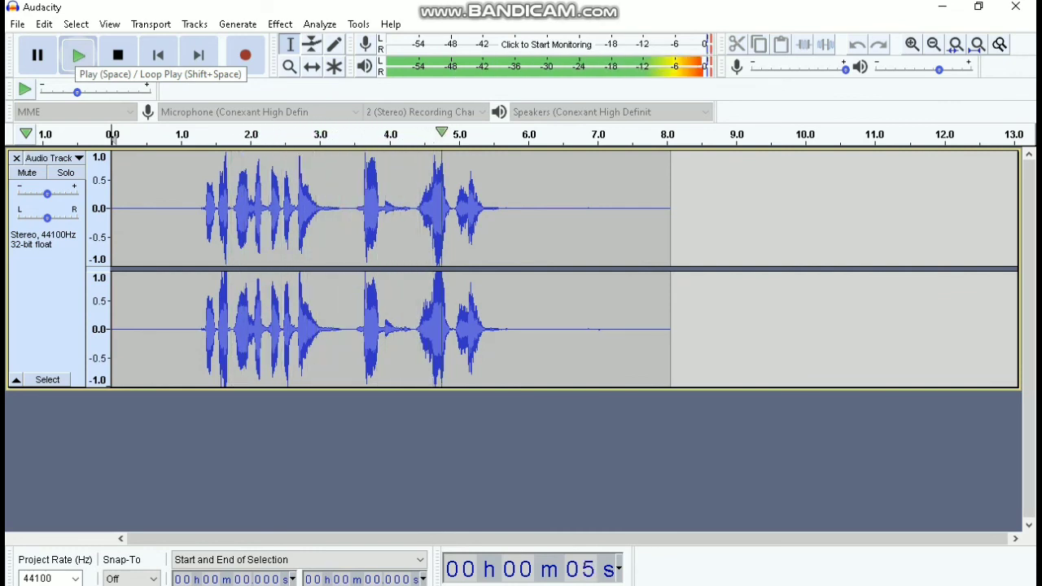
Step: Pause the playback at about 6 seconds, after the speech ends
{"action": "left_click", "coordinate": [38, 55]}
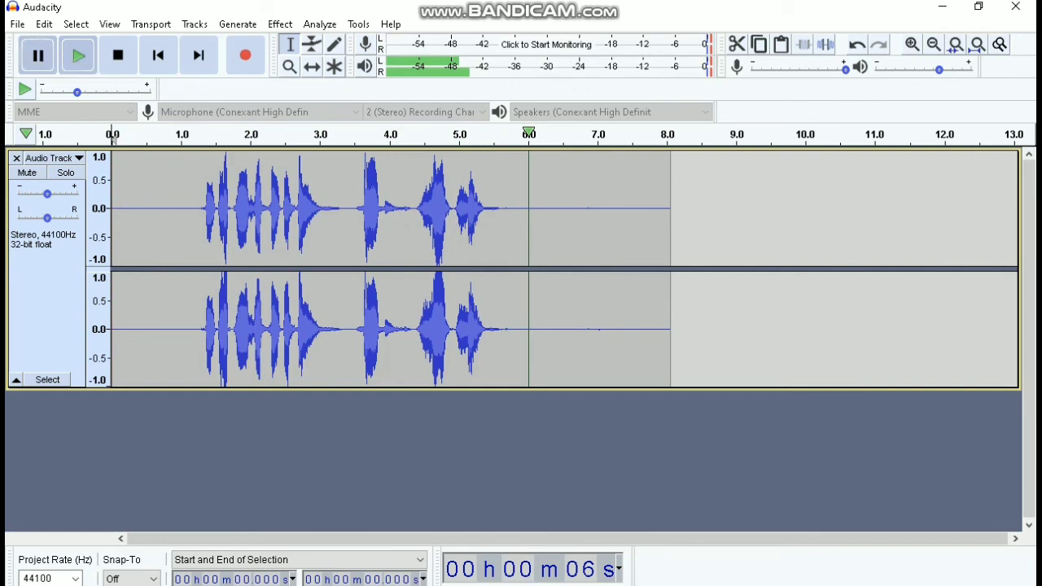
{"action": "key", "text": "alt+Tab"}
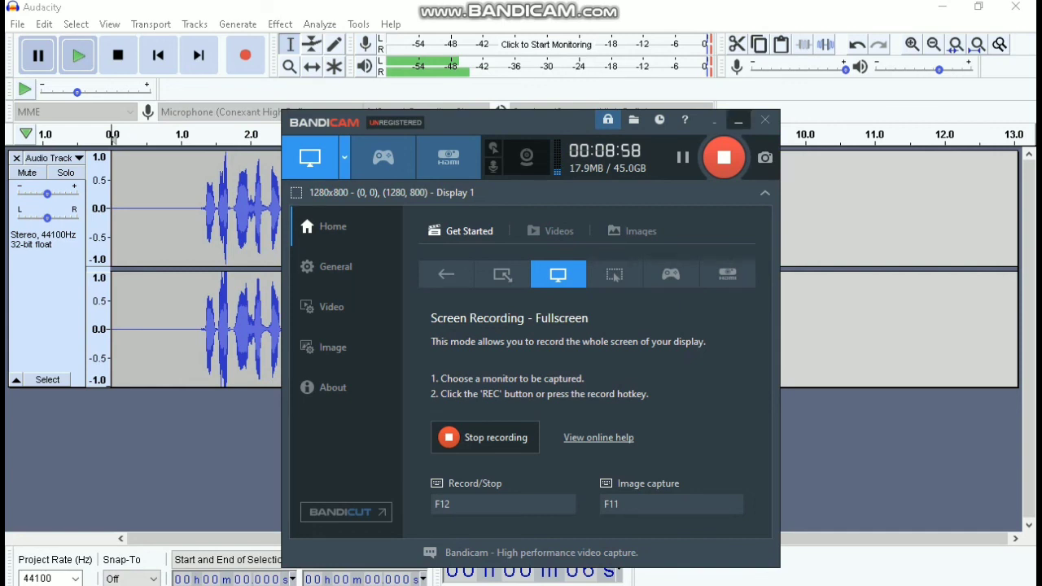
{"action": "key", "text": "alt+Tab"}
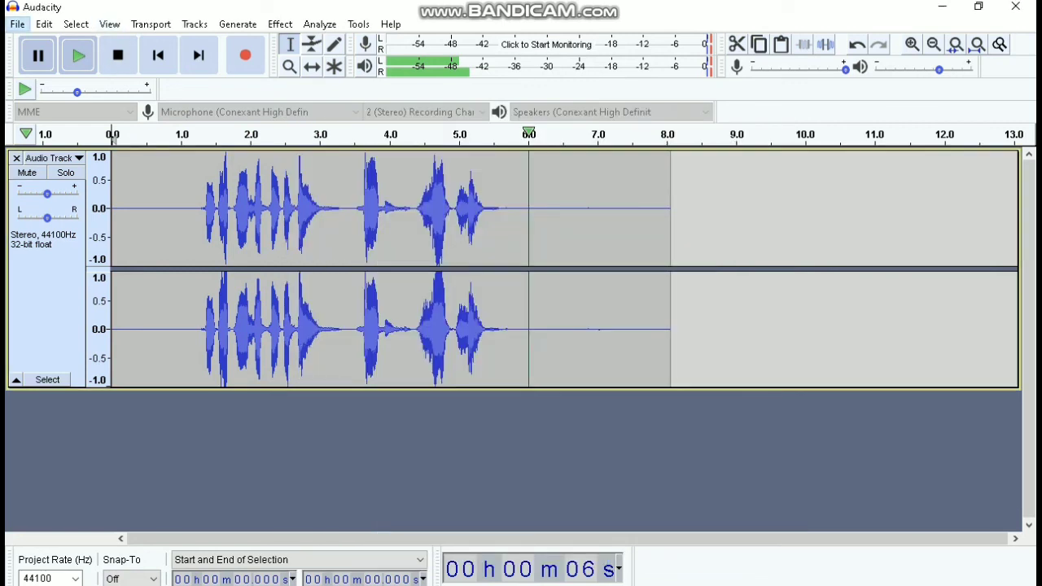
Step: Start exporting the edited recording as an MP3 file
{"action": "key", "text": "alt+f"}
{"action": "key", "text": "Down"}
{"action": "key", "text": "Down"}
{"action": "key", "text": "Down"}
{"action": "key", "text": "Down"}
{"action": "key", "text": "Down"}
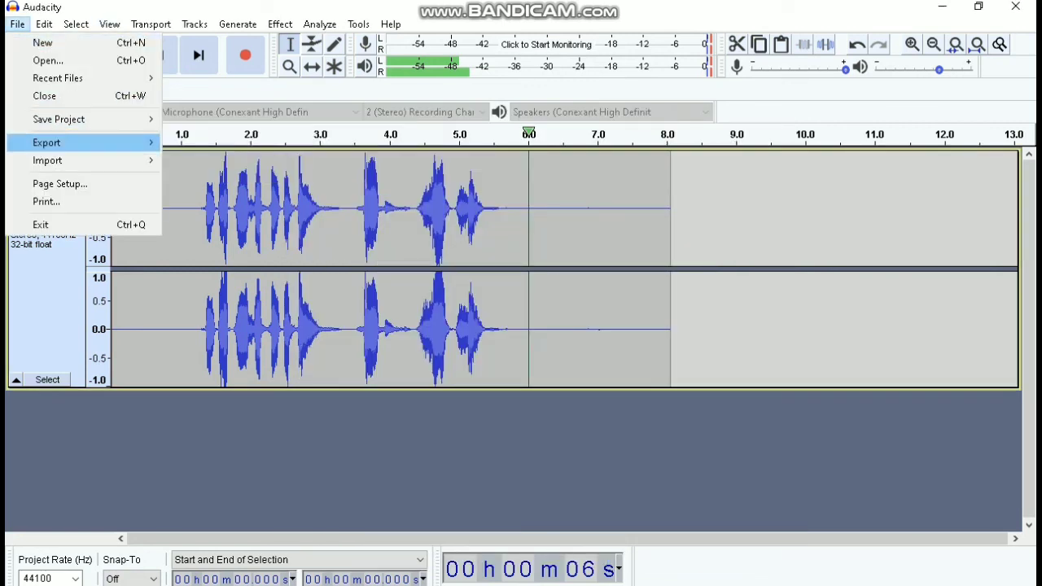
{"action": "key", "text": "Right"}
{"action": "key", "text": "Left"}
{"action": "key", "text": "Down"}
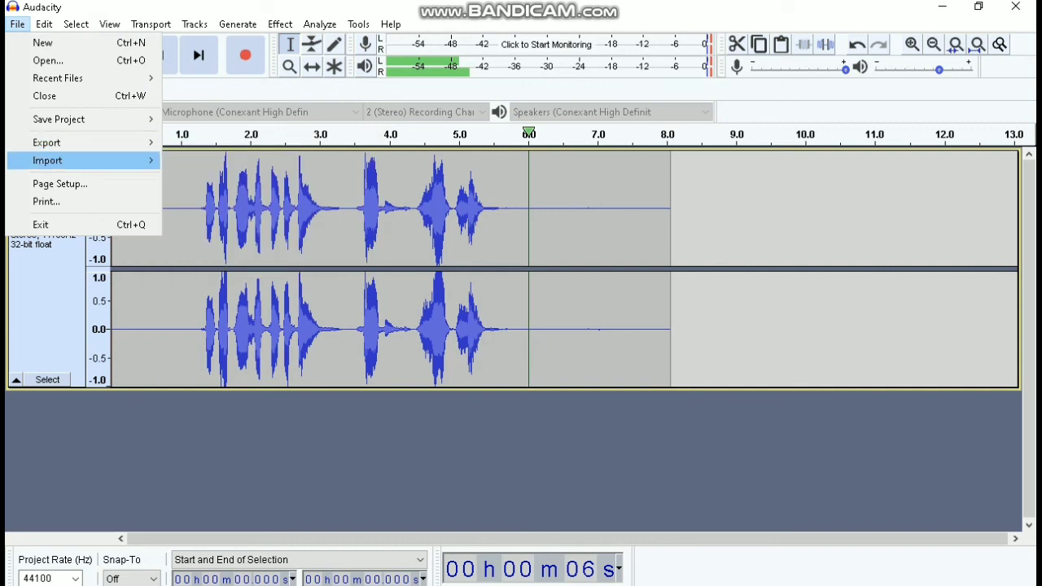
{"action": "key", "text": "Up"}
{"action": "key", "text": "Right"}
{"action": "key", "text": "Down"}
{"action": "key", "text": "Return"}
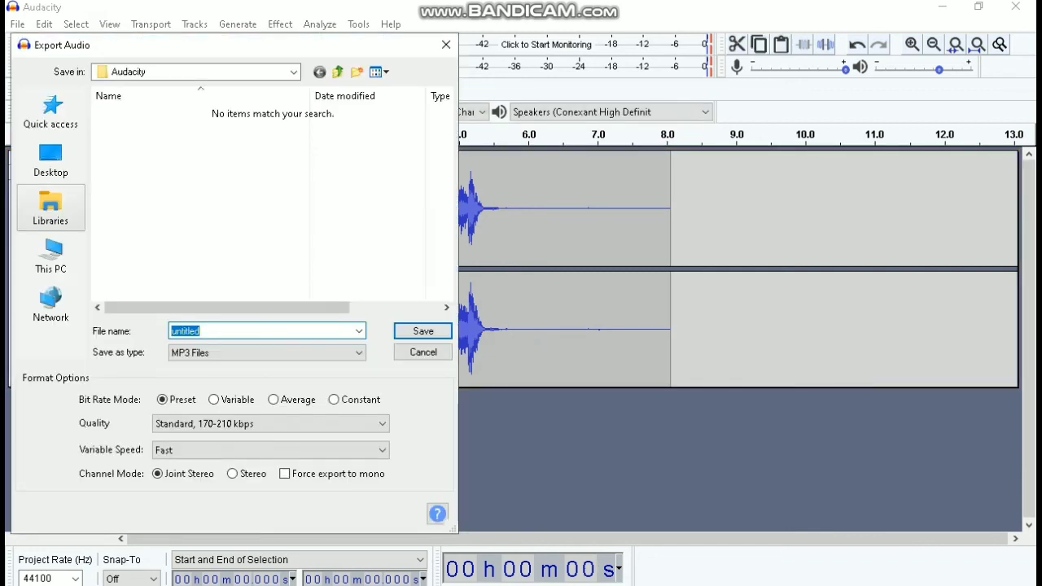
Step: Choose the Music library as the destination for the exported file
{"action": "left_click", "coordinate": [51, 207]}
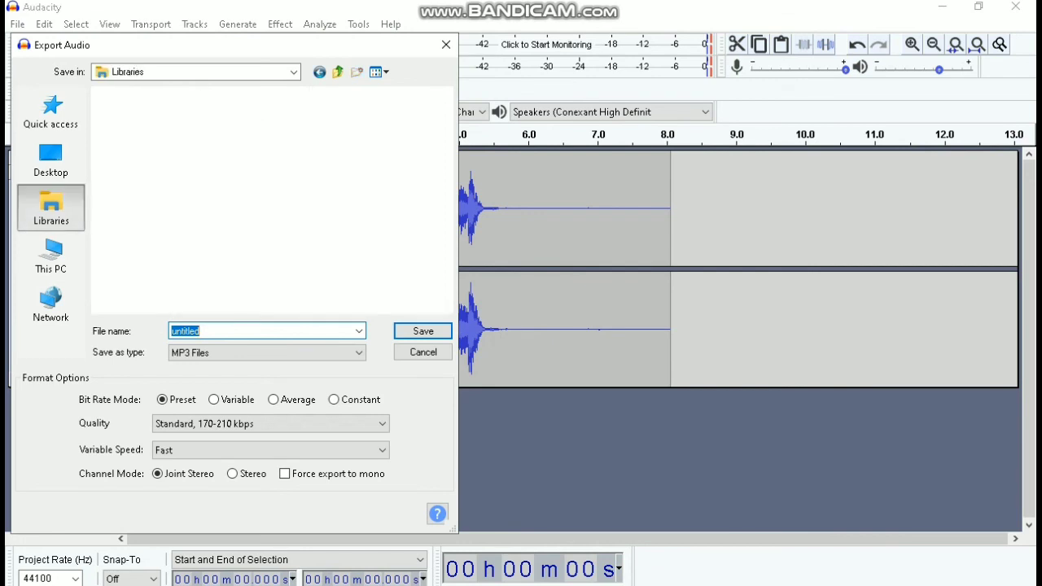
{"action": "left_click", "coordinate": [155, 153]}
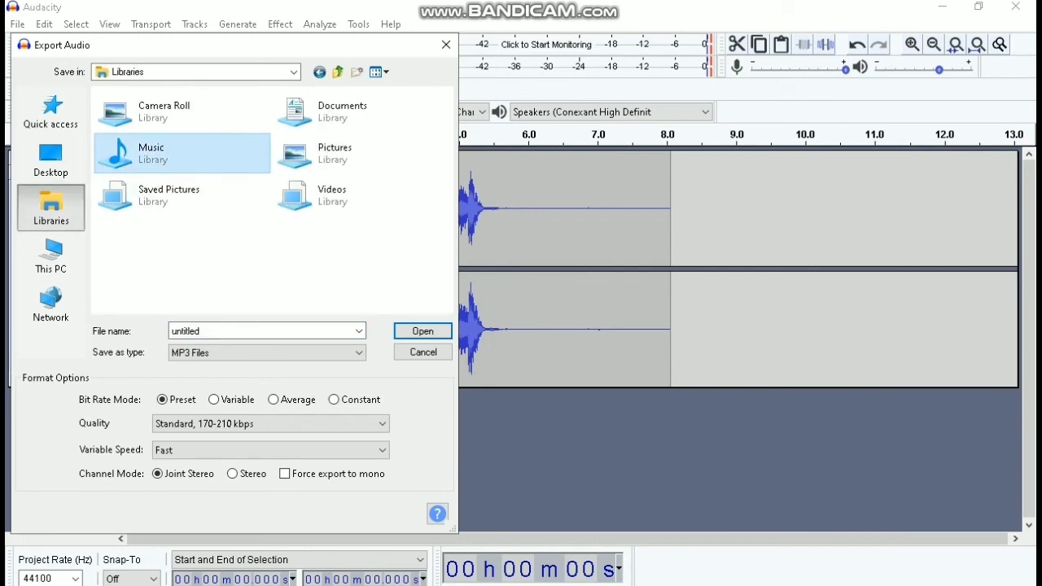
{"action": "key", "text": "Tab"}
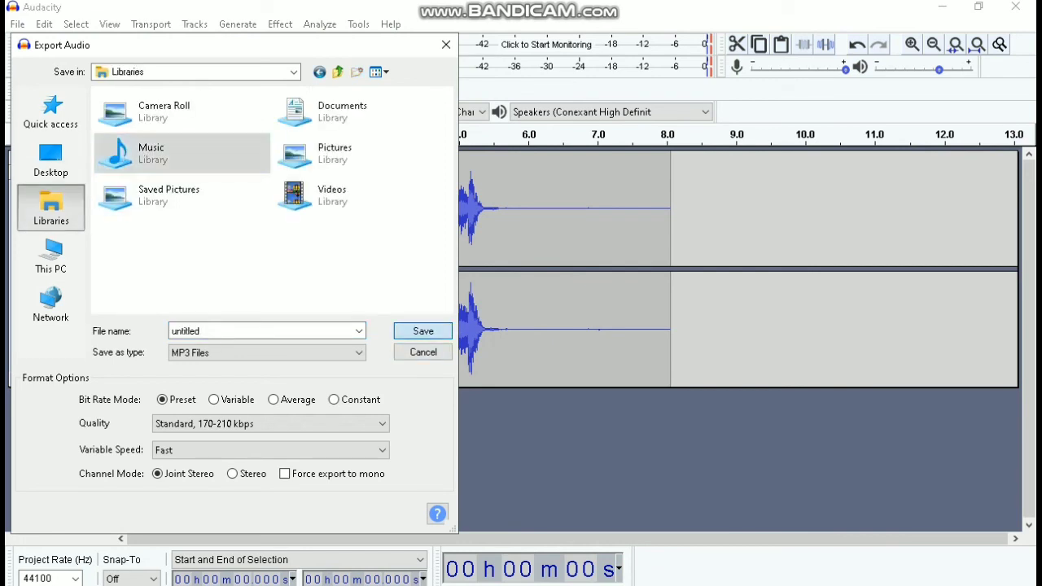
{"action": "double_click", "coordinate": [150, 153]}
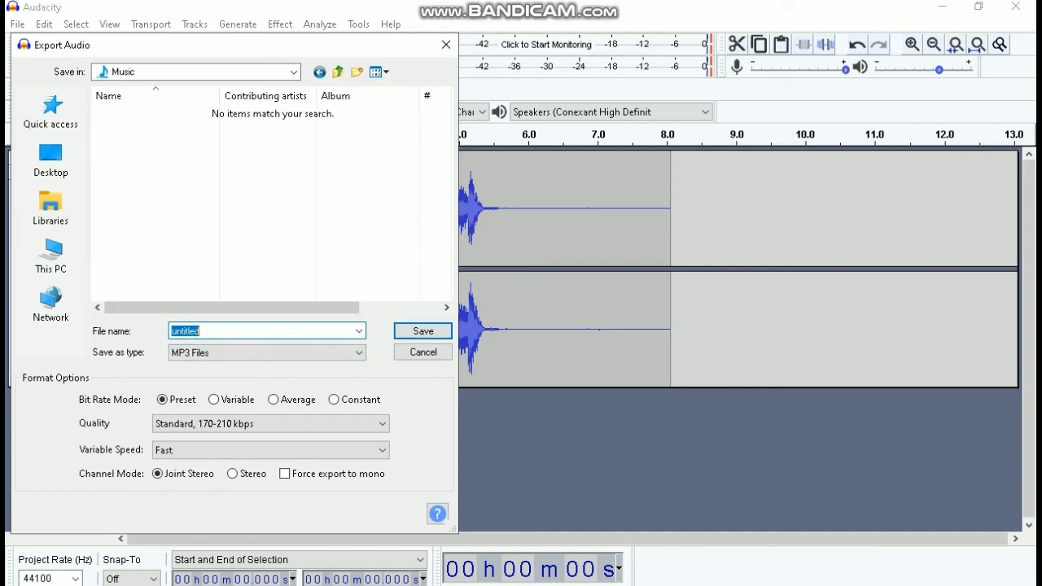
Step: Name the MP3 file "dj floater" and save it, accepting the metadata tags left empty
{"action": "left_click", "coordinate": [200, 330]}
{"action": "key", "text": "BackSpace"}
{"action": "key", "text": "BackSpace"}
{"action": "key", "text": "BackSpace"}
{"action": "key", "text": "BackSpace"}
{"action": "key", "text": "BackSpace"}
{"action": "key", "text": "BackSpace"}
{"action": "key", "text": "BackSpace"}
{"action": "key", "text": "BackSpace"}
{"action": "type", "text": "dj floater"}
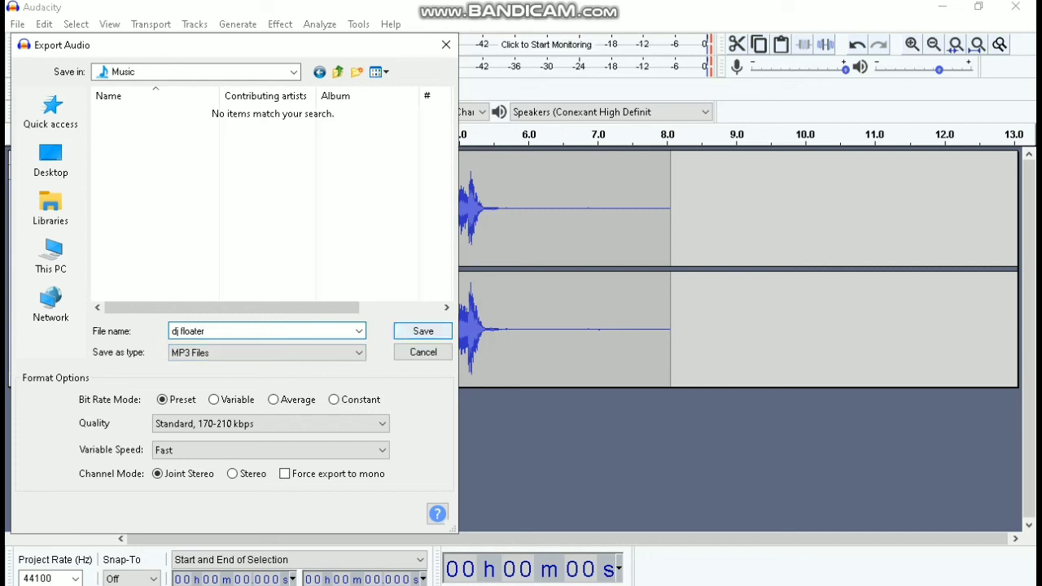
{"action": "left_click", "coordinate": [423, 331]}
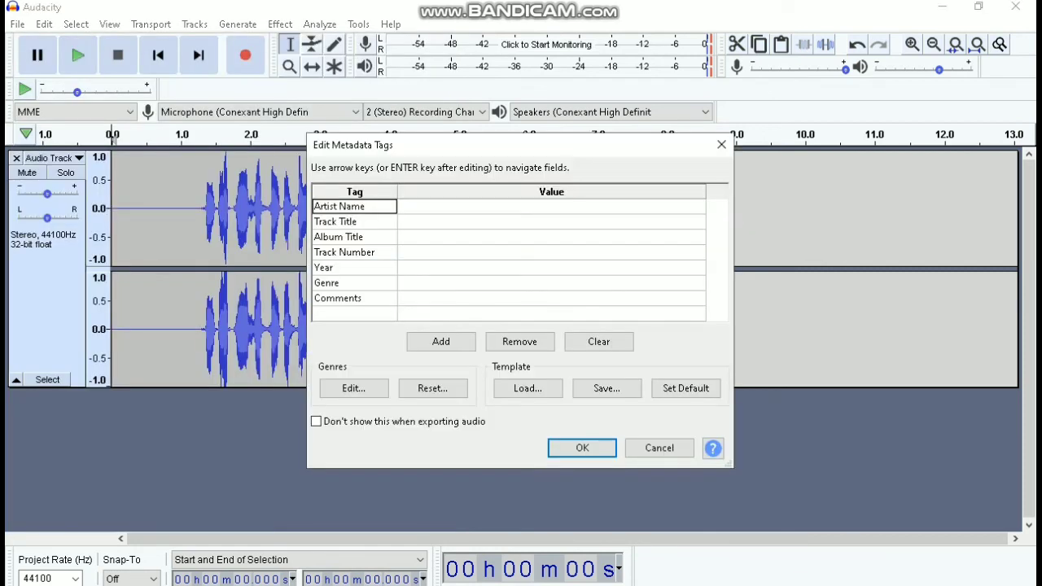
{"action": "key", "text": "Return"}
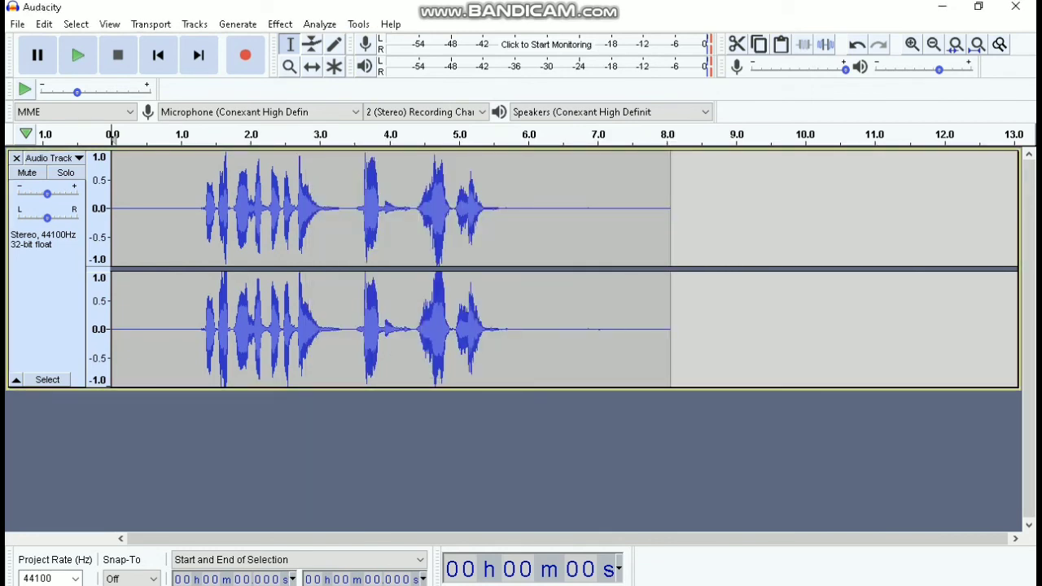
{"action": "key", "text": "alt+Tab"}
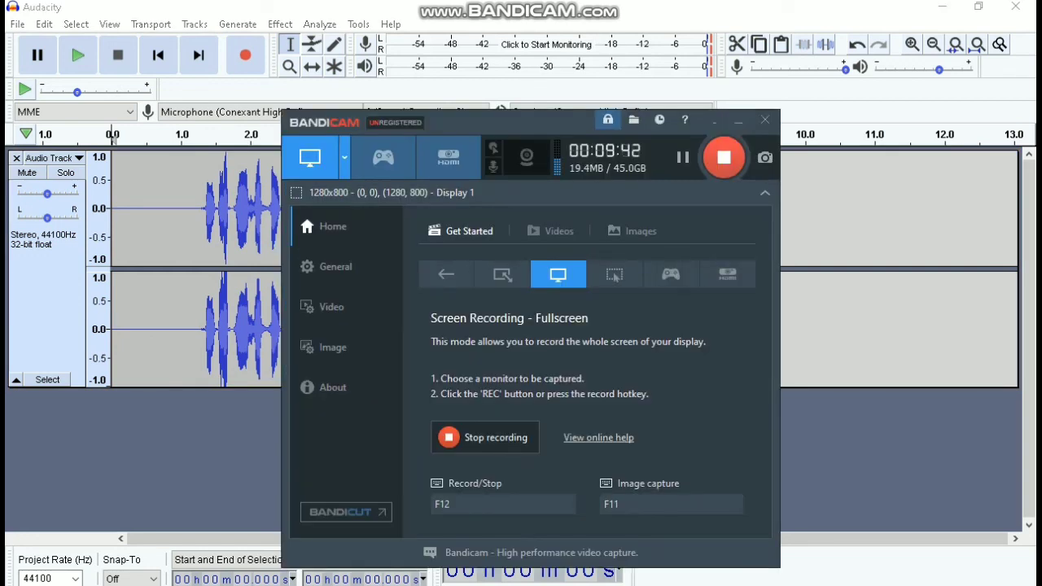